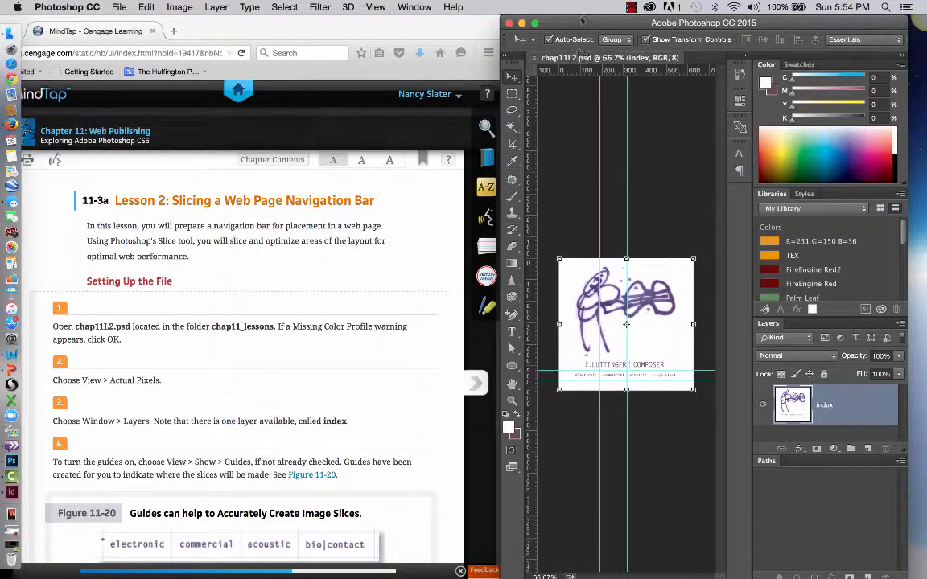
Display the image at 100% and check whether the display of guides is turned on.
{"action": "left_click", "coordinate": [375, 8]}
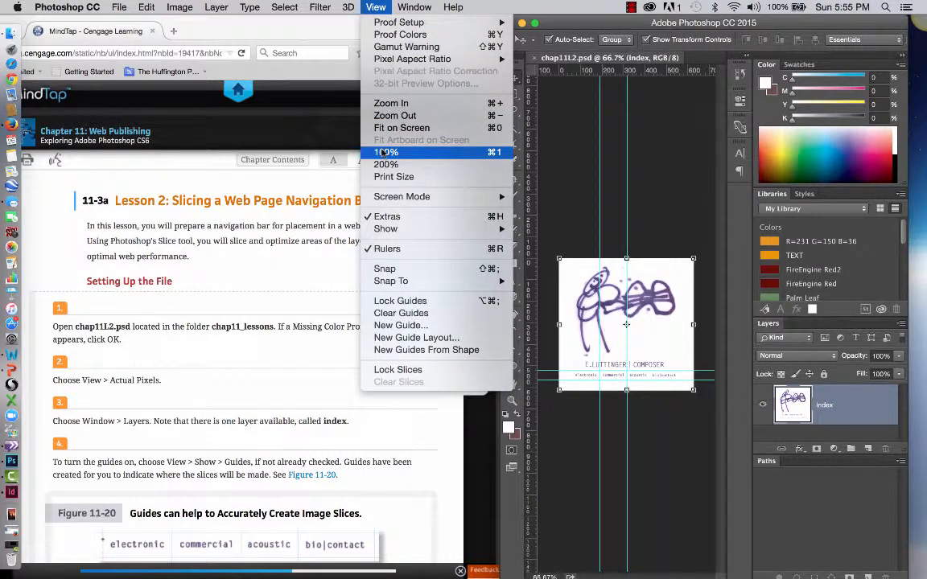
{"action": "left_click", "coordinate": [385, 152]}
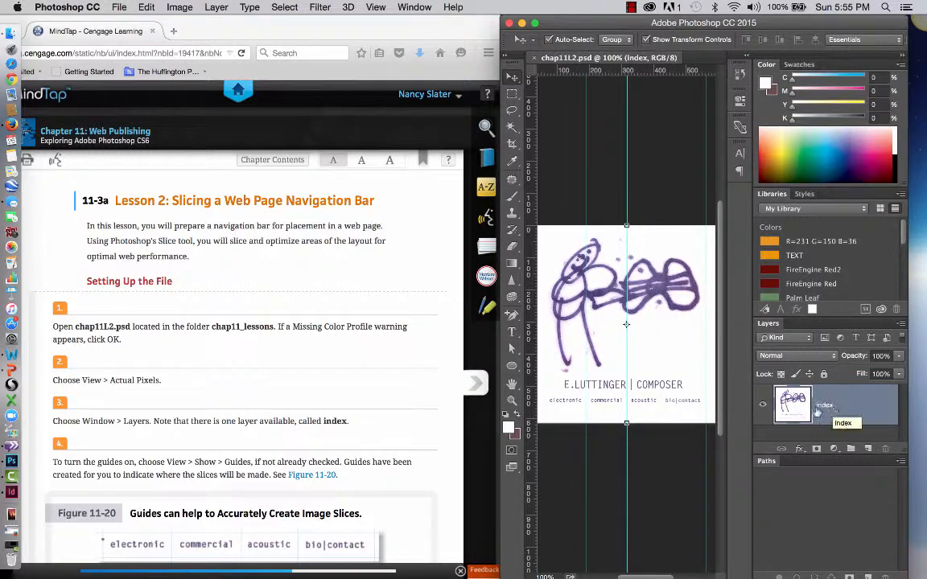
{"action": "scroll", "coordinate": [404, 464], "scroll_direction": "down", "scroll_amount": 2}
{"action": "scroll", "coordinate": [404, 465], "scroll_direction": "down", "scroll_amount": 1}
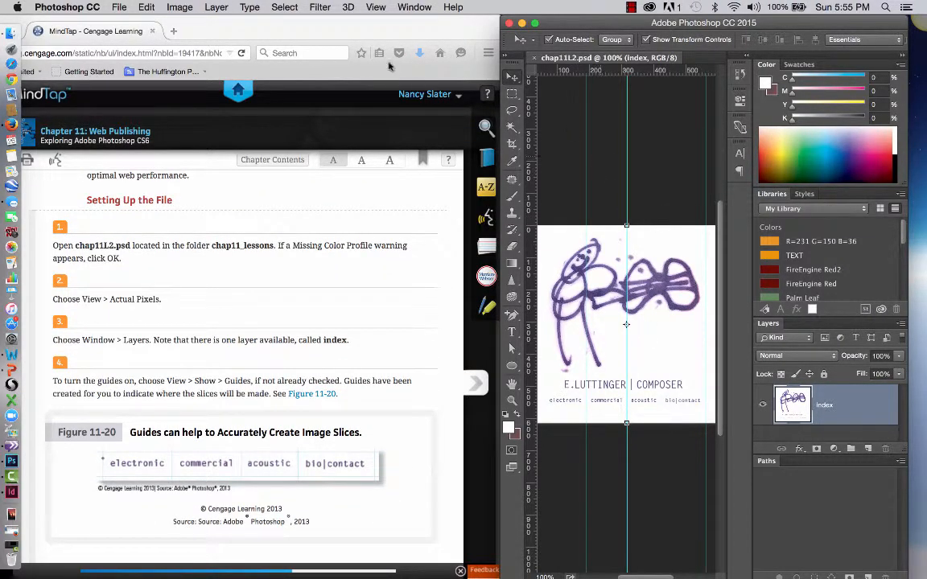
{"action": "left_click", "coordinate": [376, 8]}
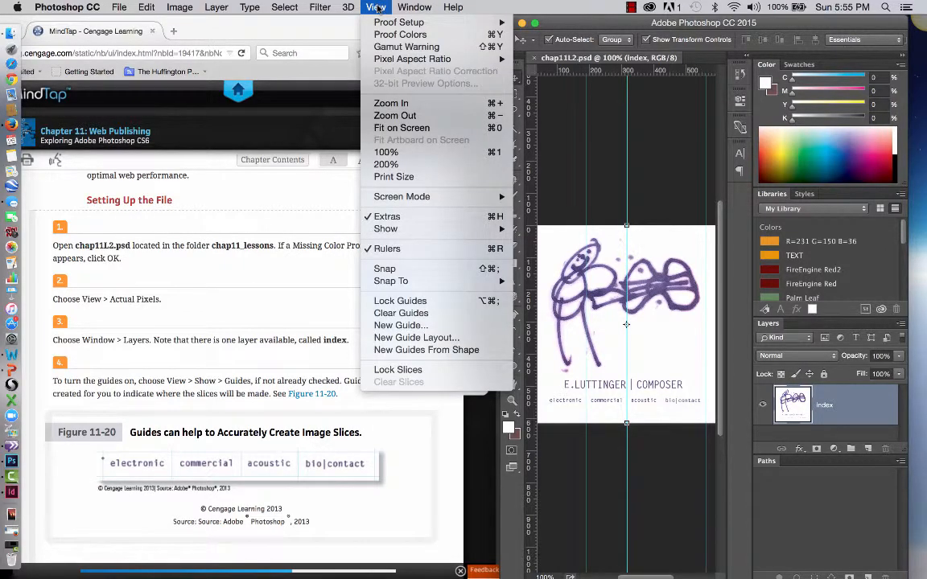
{"action": "mouse_move", "coordinate": [386, 229]}
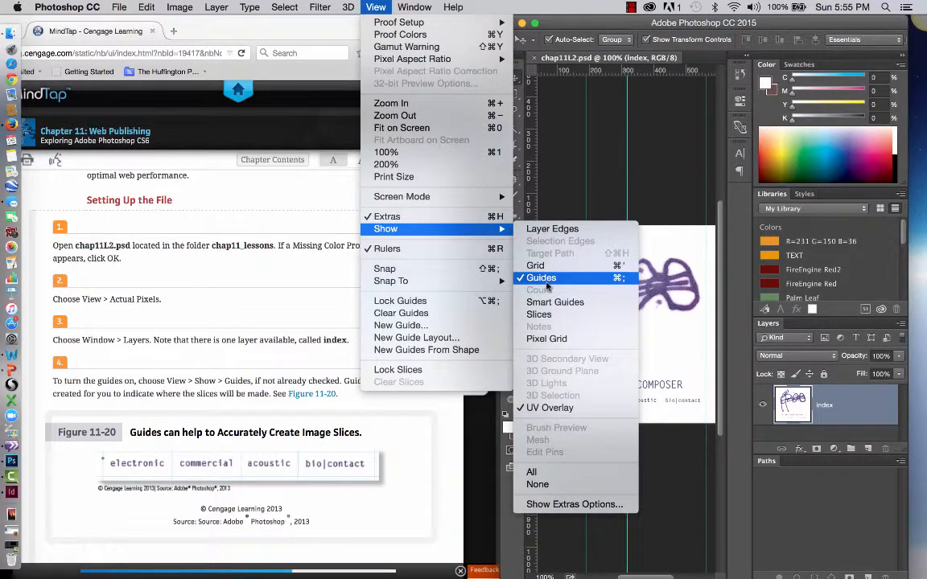
{"action": "left_click", "coordinate": [377, 10]}
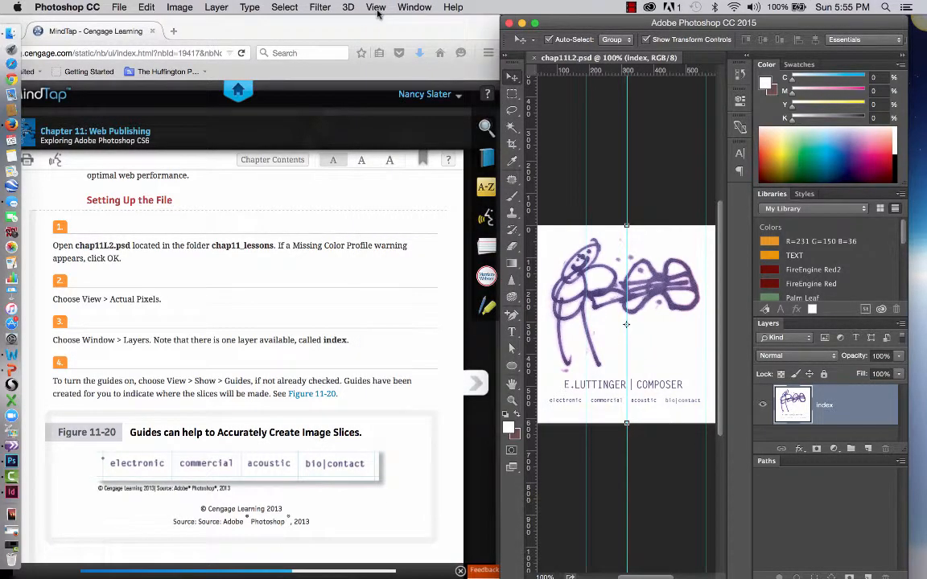
Turn on the display of slices in the image, following the lesson's Making Slices section.
{"action": "scroll", "coordinate": [346, 380], "scroll_direction": "down", "scroll_amount": 2}
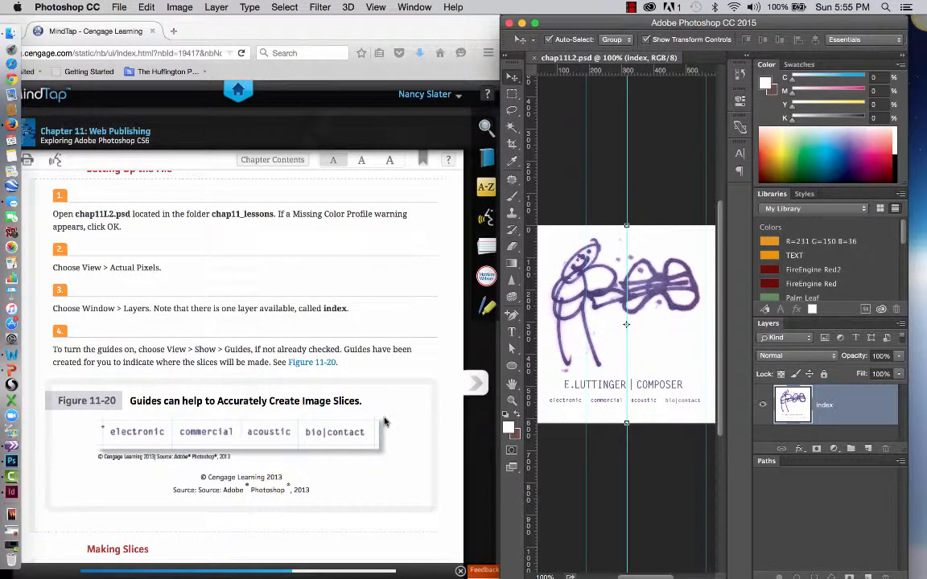
{"action": "scroll", "coordinate": [384, 422], "scroll_direction": "down", "scroll_amount": 10}
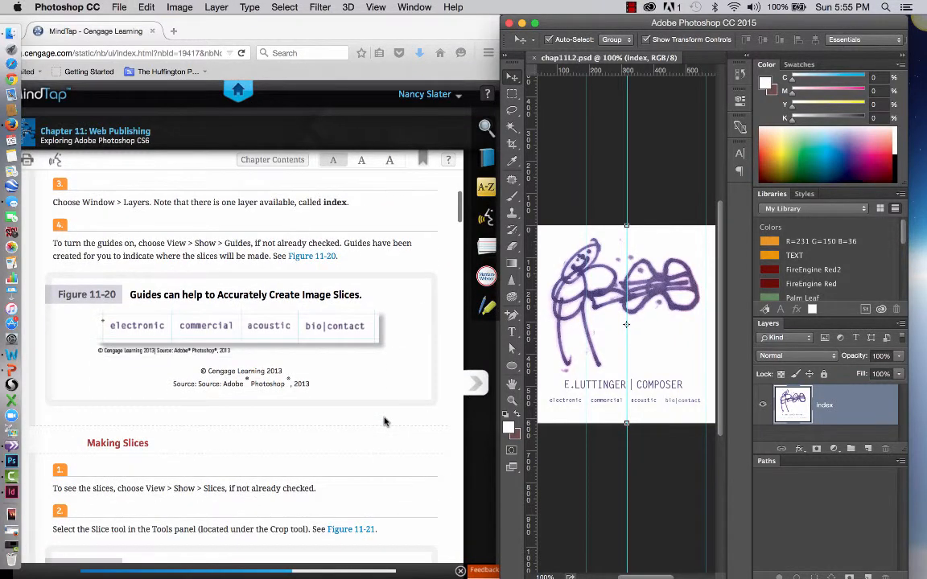
{"action": "scroll", "coordinate": [384, 422], "scroll_direction": "down", "scroll_amount": 4}
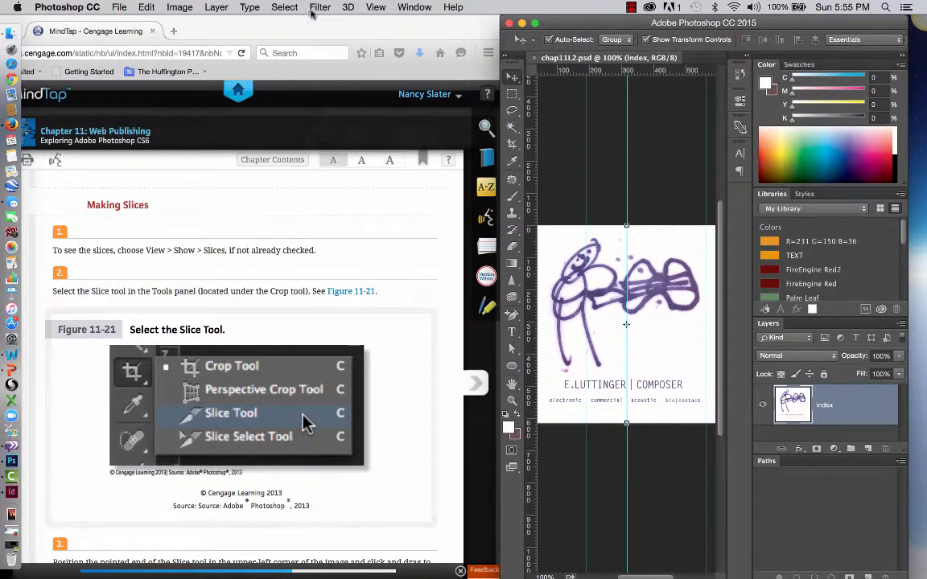
{"action": "left_click", "coordinate": [377, 8]}
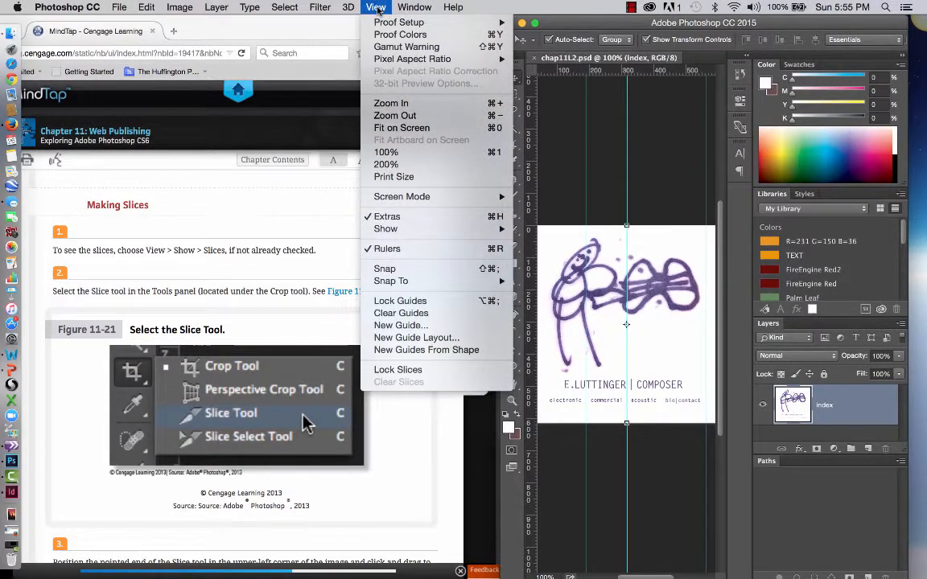
{"action": "mouse_move", "coordinate": [483, 232]}
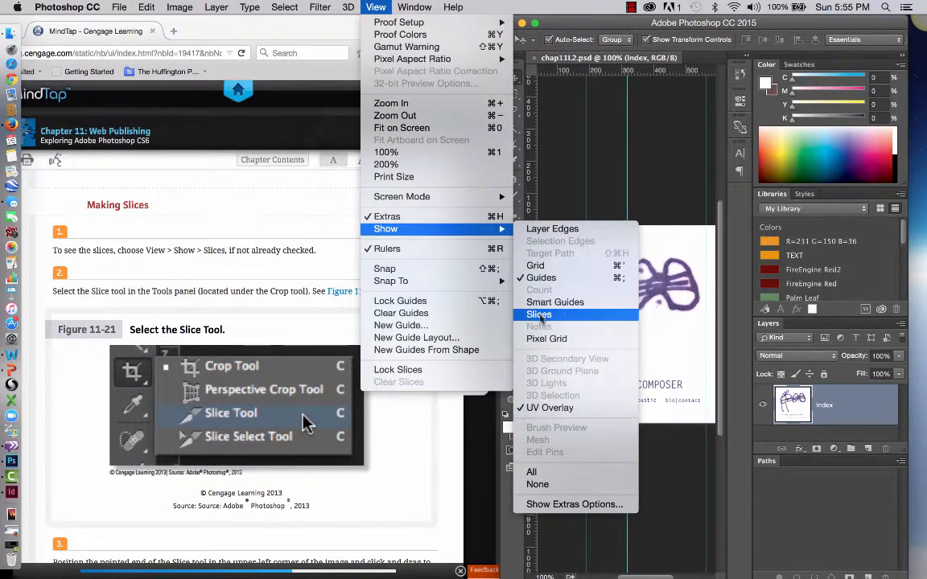
{"action": "left_click", "coordinate": [540, 315]}
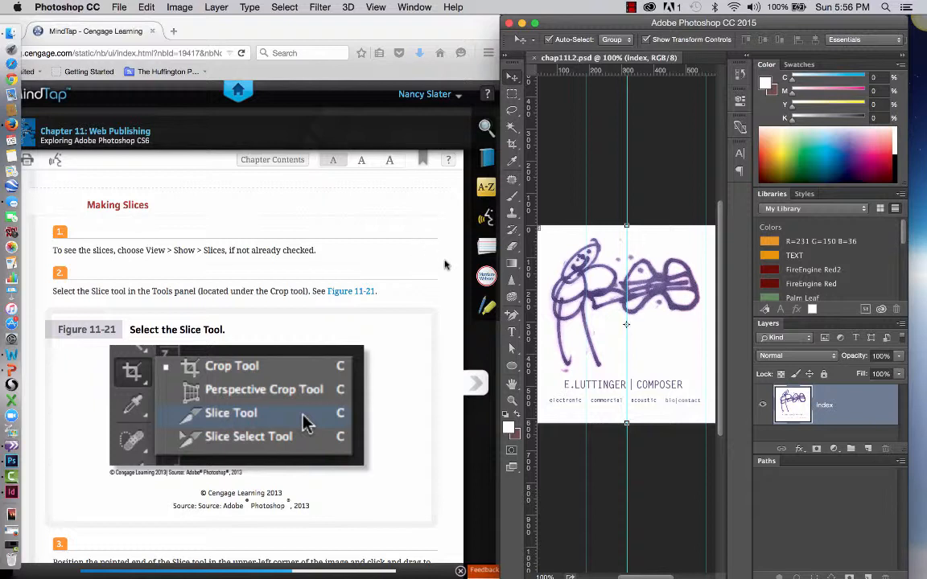
With the Slice tool, define a slice about 523 by 519 px from the image's upper-left corner around the drawing and site title.
{"action": "left_click", "coordinate": [513, 144]}
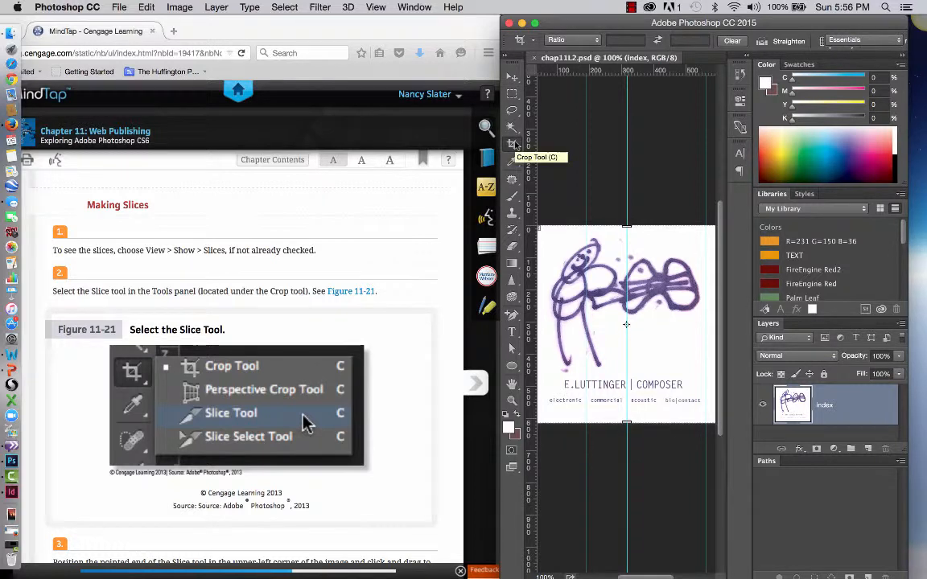
{"action": "right_click", "coordinate": [514, 144]}
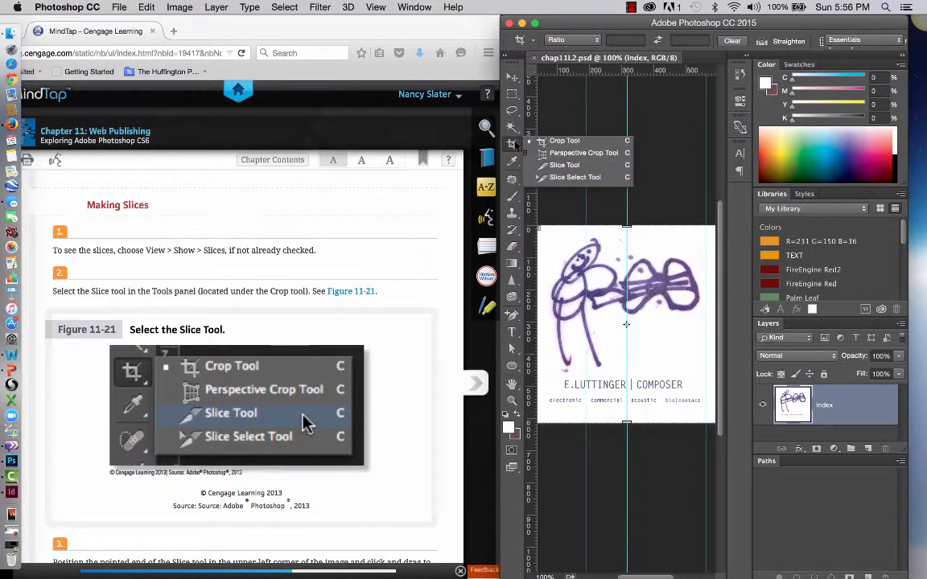
{"action": "left_click", "coordinate": [565, 165]}
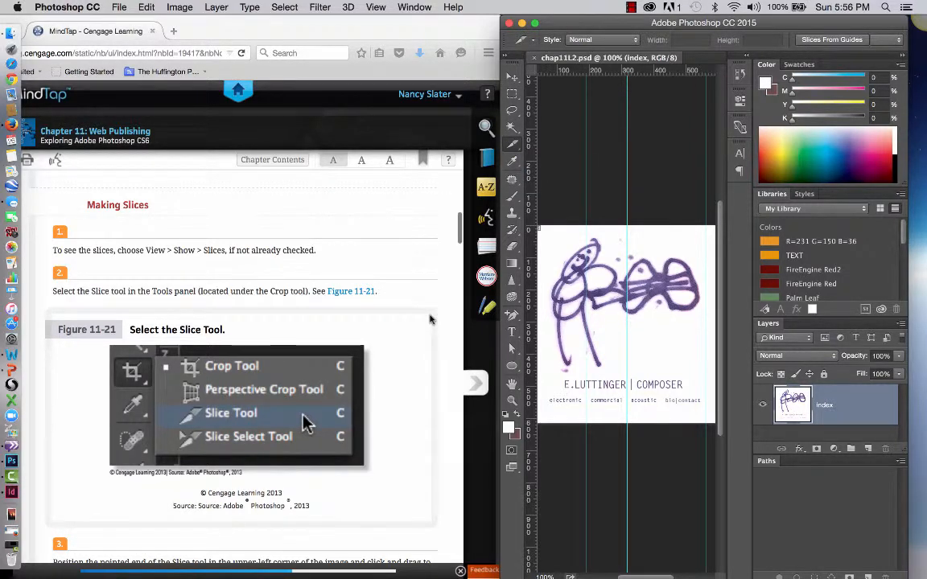
{"action": "scroll", "coordinate": [431, 320], "scroll_direction": "down", "scroll_amount": 5}
{"action": "scroll", "coordinate": [431, 320], "scroll_direction": "down", "scroll_amount": 2}
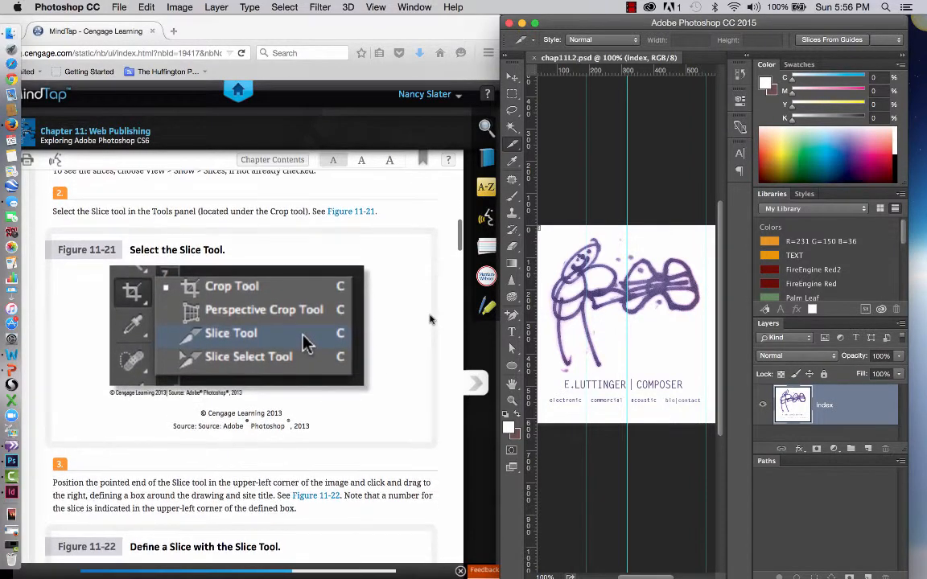
{"action": "scroll", "coordinate": [431, 319], "scroll_direction": "down", "scroll_amount": 2}
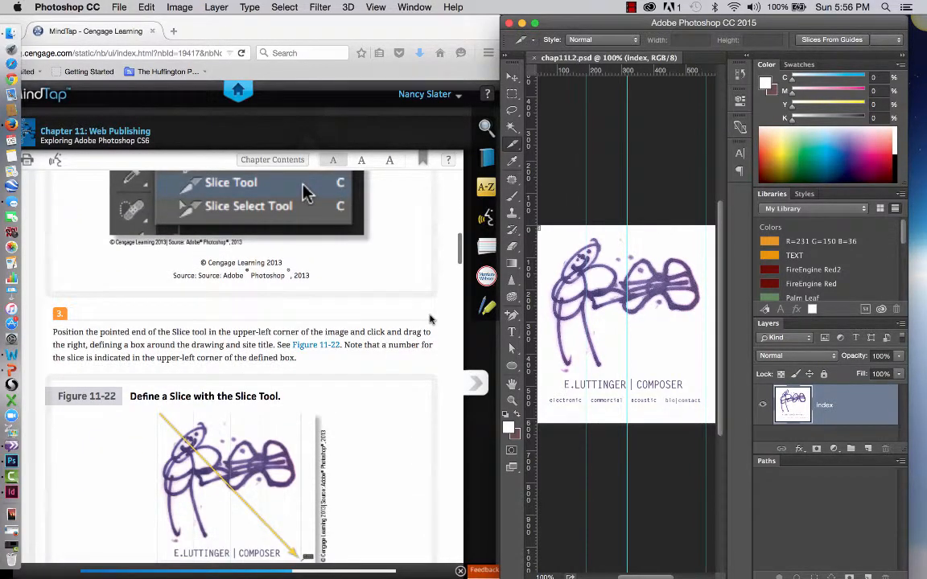
{"action": "scroll", "coordinate": [431, 319], "scroll_direction": "down", "scroll_amount": 2}
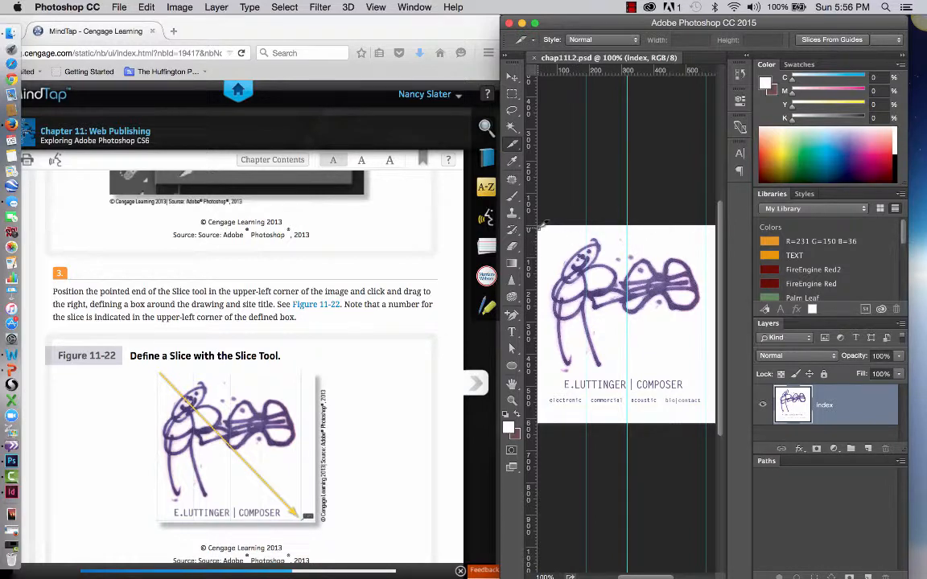
{"action": "left_click_drag", "start_coordinate": [541, 226], "coordinate": [705, 390]}
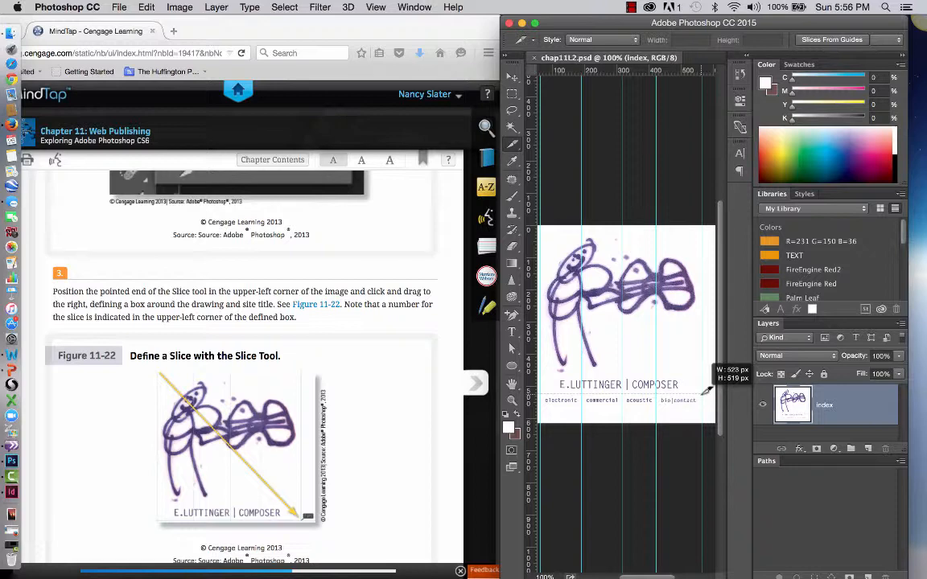
{"action": "left_click_drag", "start_coordinate": [706, 390], "coordinate": [705, 390]}
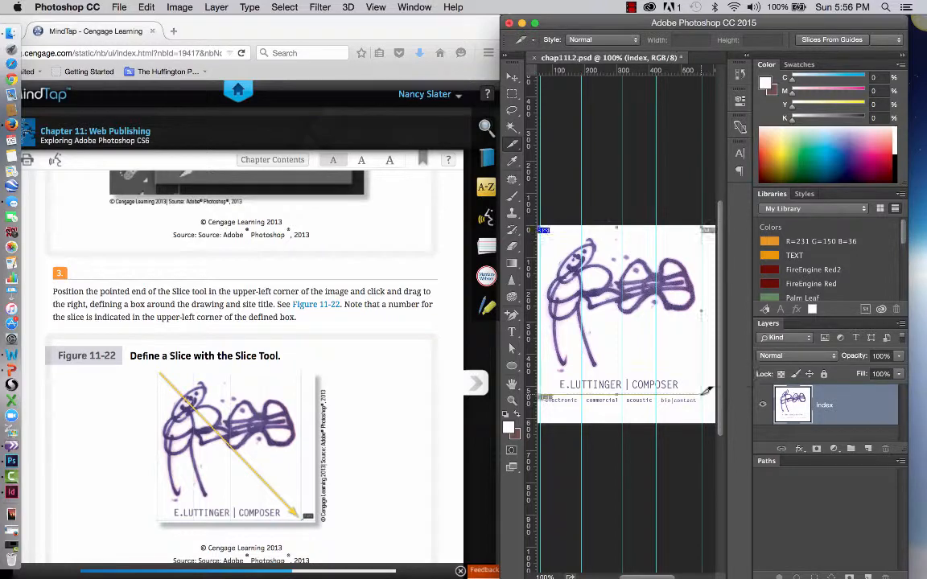
Read the lesson's notes on how slices work and the instructions for slicing the four navigation bar buttons.
{"action": "scroll", "coordinate": [375, 451], "scroll_direction": "down", "scroll_amount": 5}
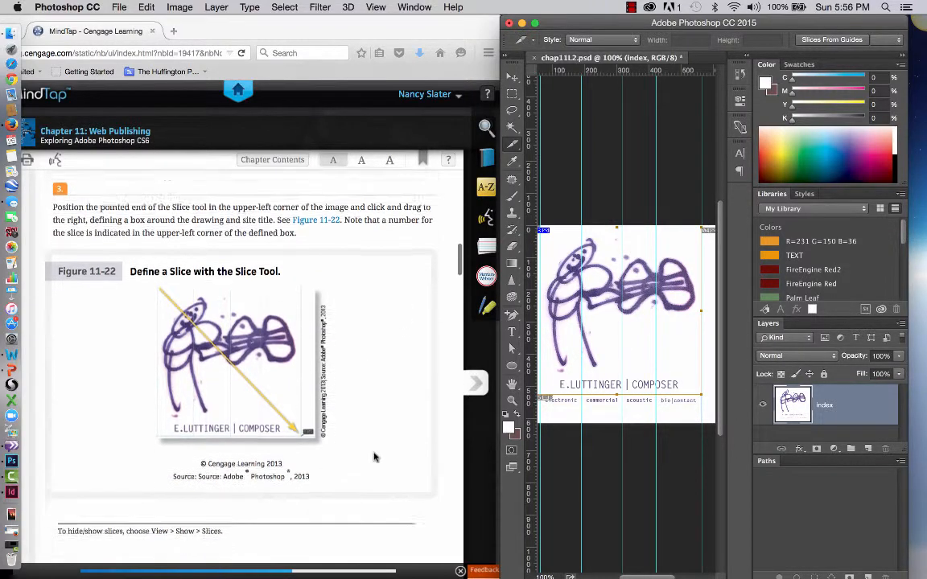
{"action": "scroll", "coordinate": [374, 458], "scroll_direction": "down", "scroll_amount": 5}
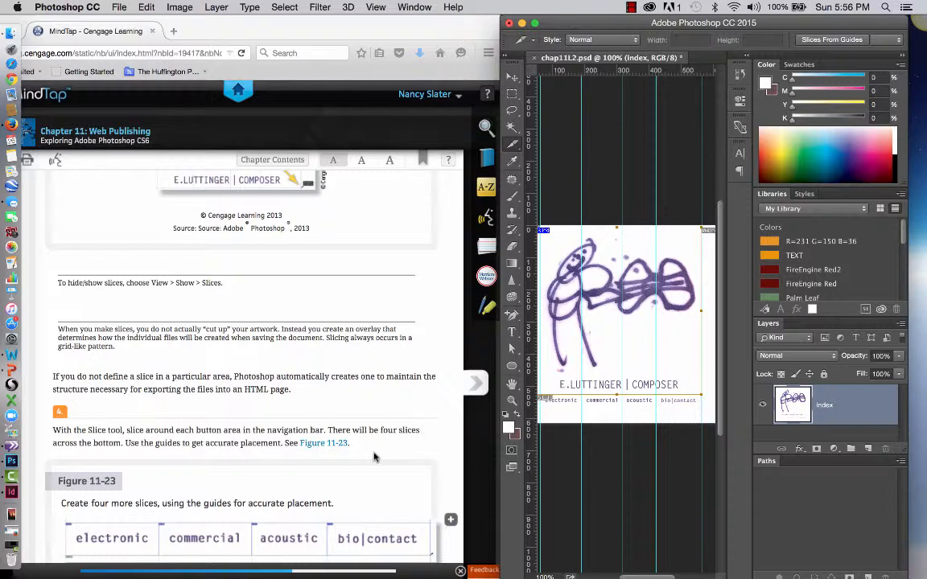
{"action": "scroll", "coordinate": [374, 457], "scroll_direction": "down", "scroll_amount": 3}
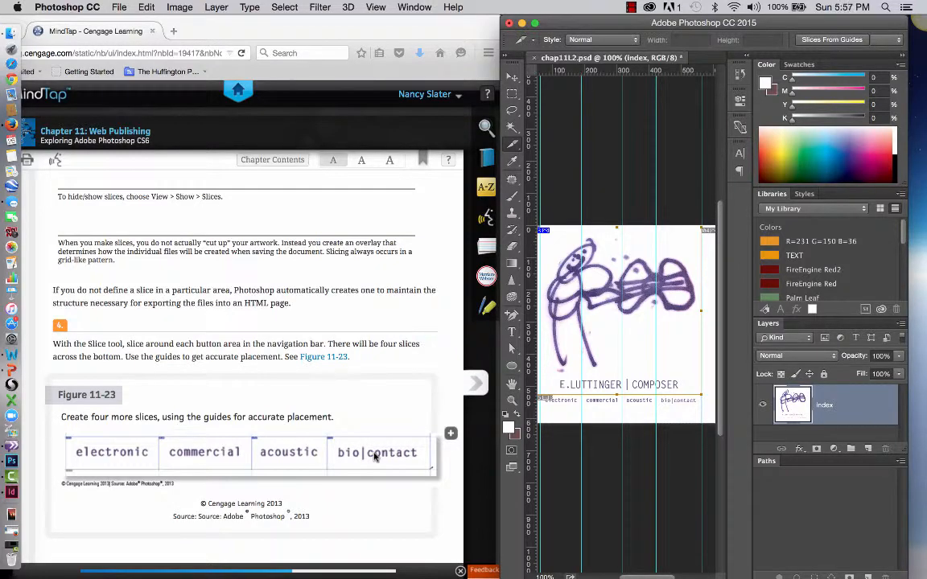
{"action": "scroll", "coordinate": [351, 344], "scroll_direction": "up", "scroll_amount": 9}
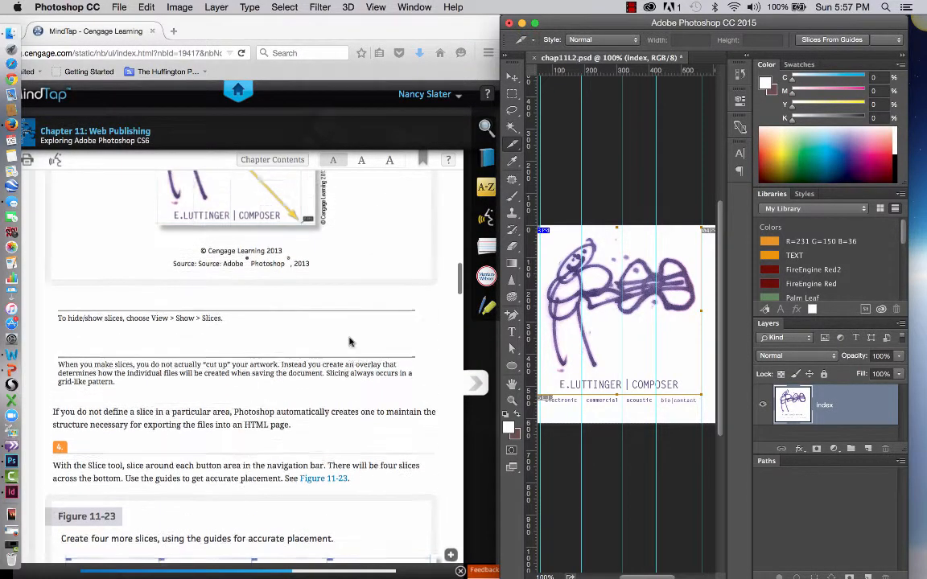
{"action": "scroll", "coordinate": [349, 343], "scroll_direction": "down", "scroll_amount": 5}
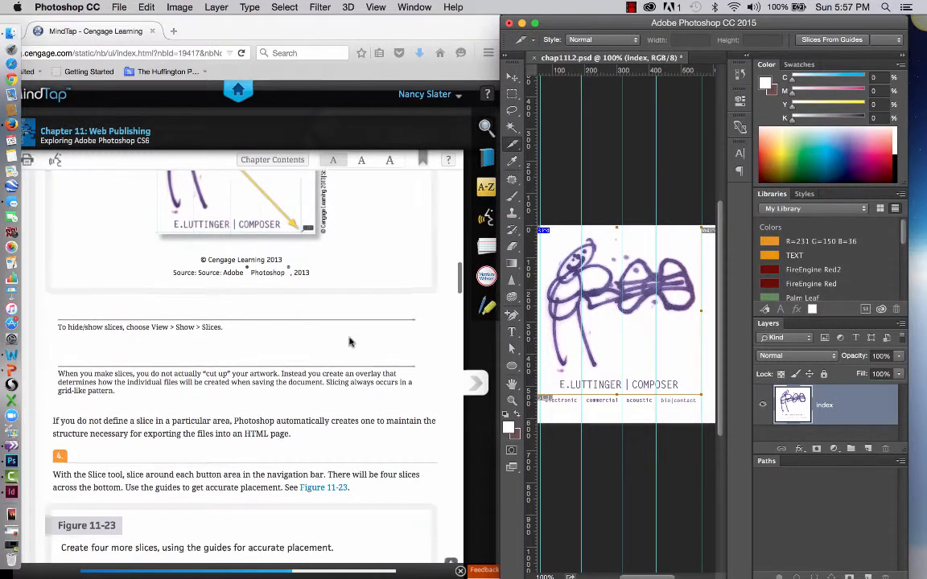
{"action": "scroll", "coordinate": [349, 342], "scroll_direction": "down", "scroll_amount": 3}
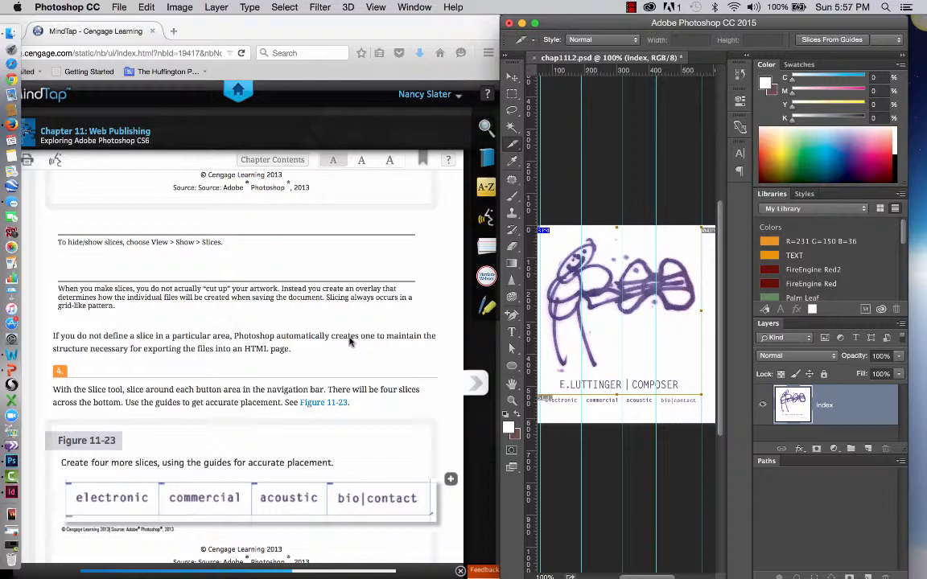
{"action": "scroll", "coordinate": [262, 469], "scroll_direction": "down", "scroll_amount": 3}
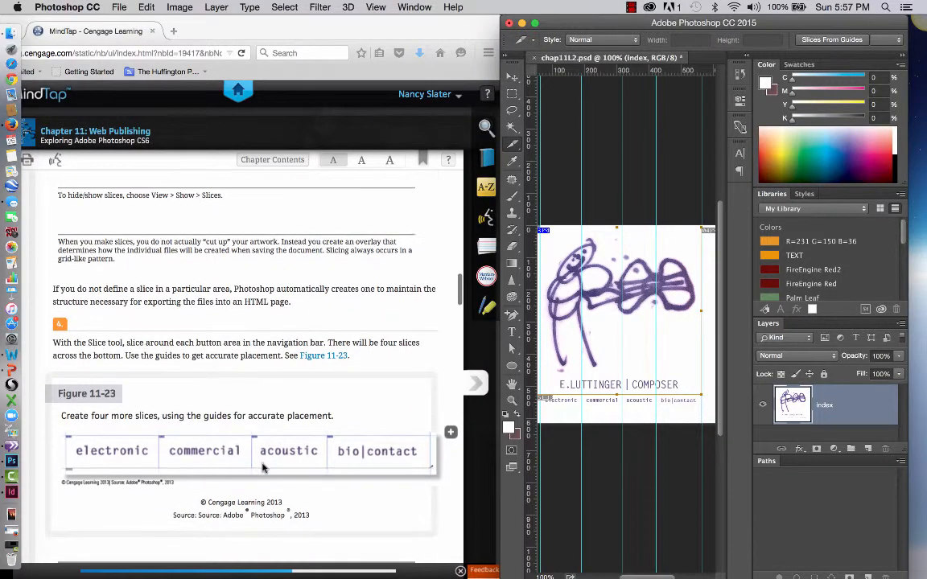
{"action": "scroll", "coordinate": [263, 469], "scroll_direction": "down", "scroll_amount": 1}
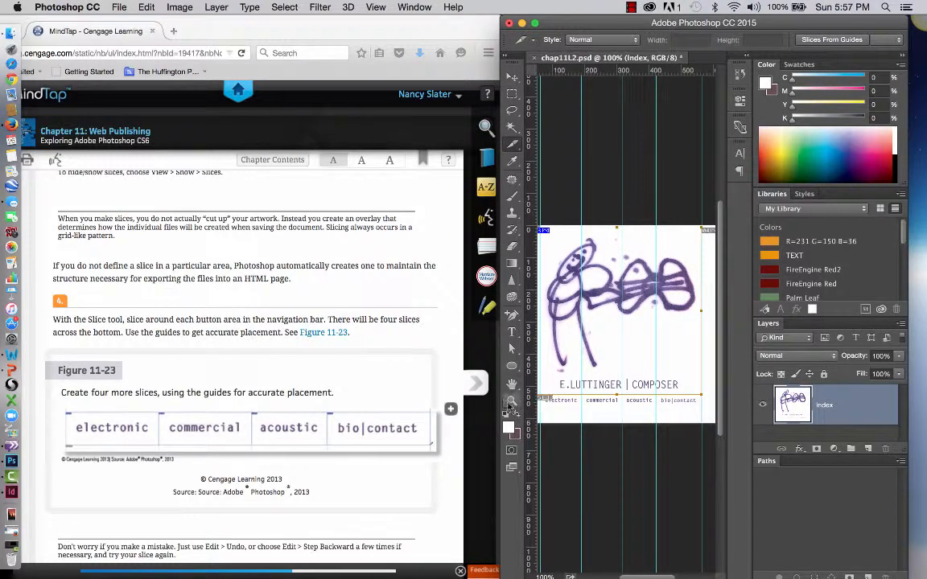
Zoom in to 200% on the navigation bar and slice around the electronic button along the guides.
{"action": "left_click", "coordinate": [512, 401]}
{"action": "left_click_drag", "start_coordinate": [593, 400], "coordinate": [593, 401]}
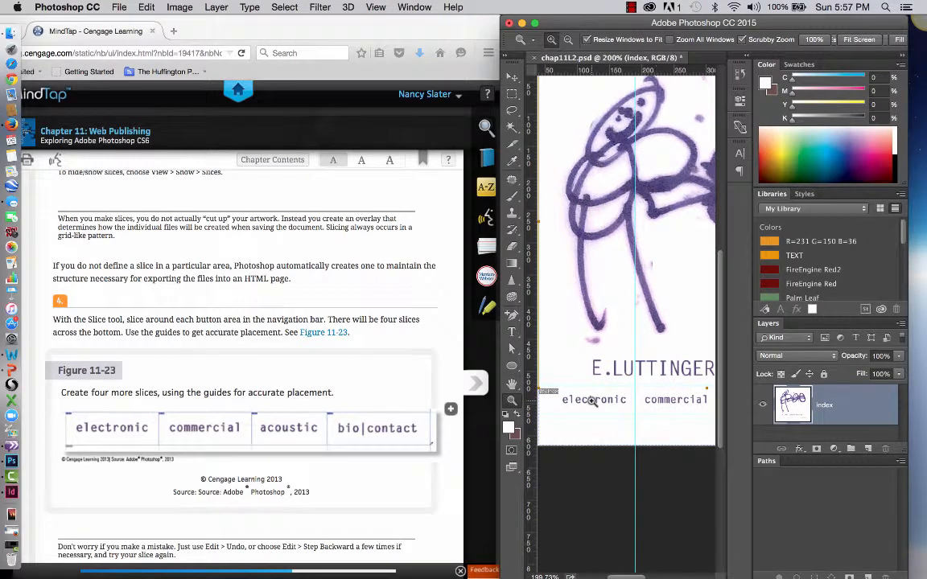
{"action": "left_click", "coordinate": [512, 146]}
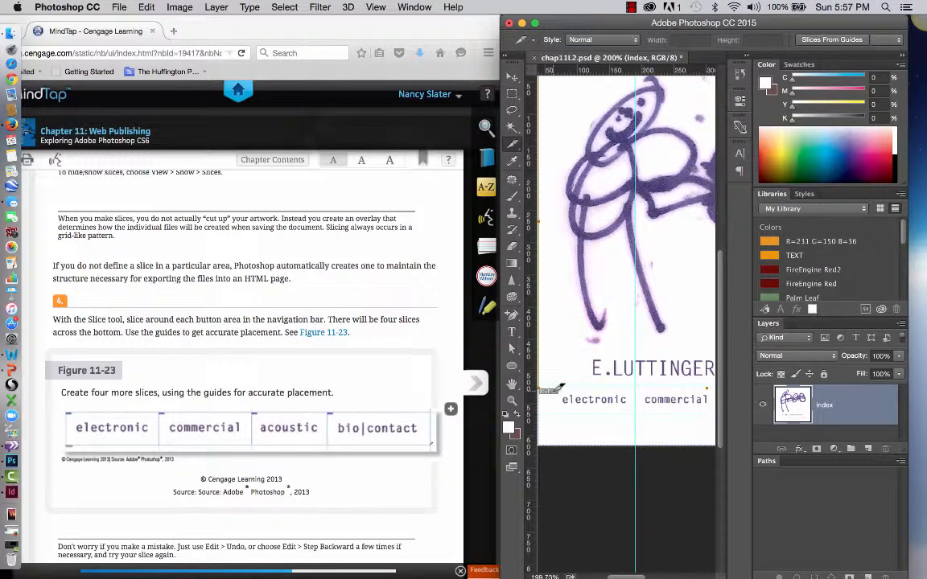
{"action": "left_click_drag", "start_coordinate": [554, 391], "coordinate": [641, 411]}
Slice around the commercial and acoustic buttons in the navigation bar, one slice each, along the guides.
{"action": "scroll", "coordinate": [677, 406], "scroll_direction": "right", "scroll_amount": 5}
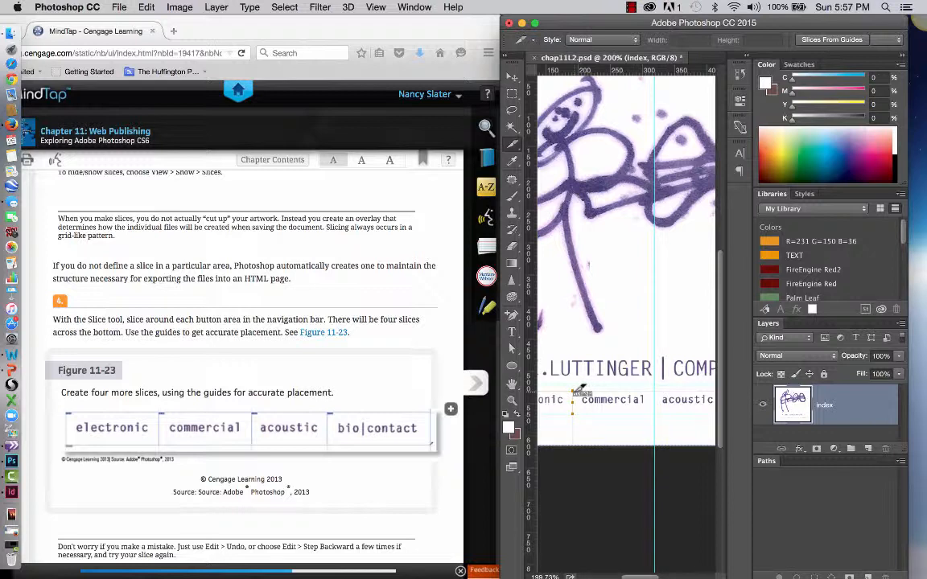
{"action": "left_click_drag", "start_coordinate": [579, 389], "coordinate": [627, 400]}
{"action": "left_click_drag", "start_coordinate": [644, 404], "coordinate": [659, 412]}
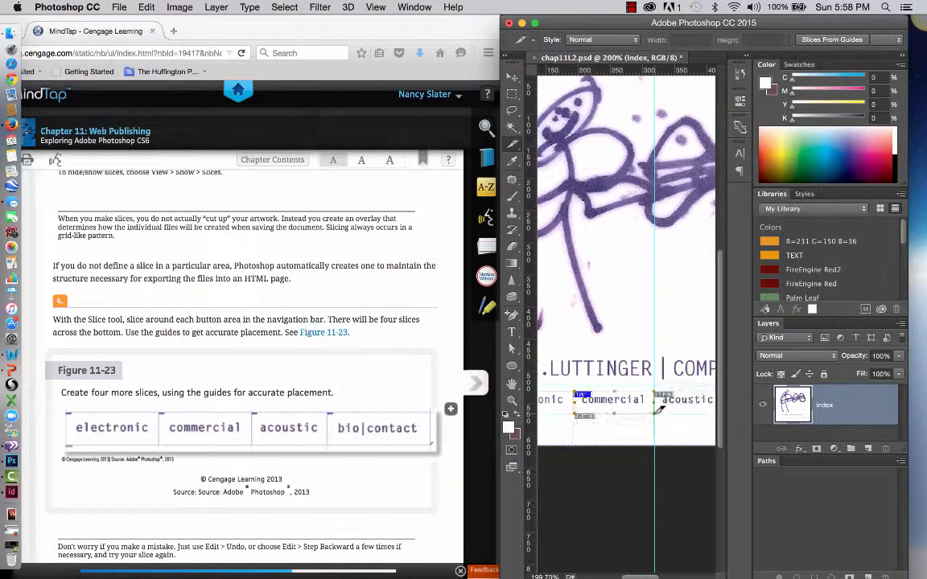
{"action": "scroll", "coordinate": [685, 392], "scroll_direction": "right", "scroll_amount": 5}
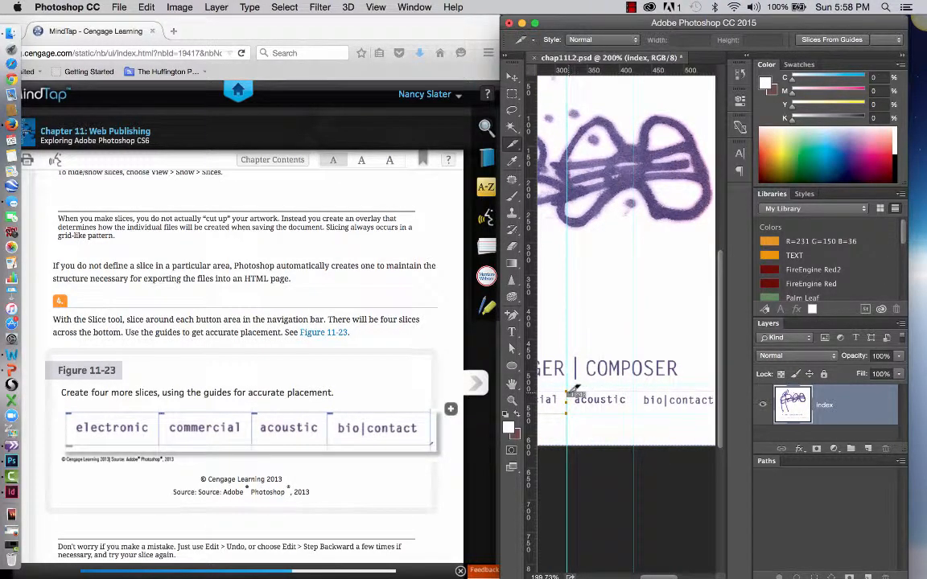
{"action": "left_click_drag", "start_coordinate": [566, 393], "coordinate": [636, 409]}
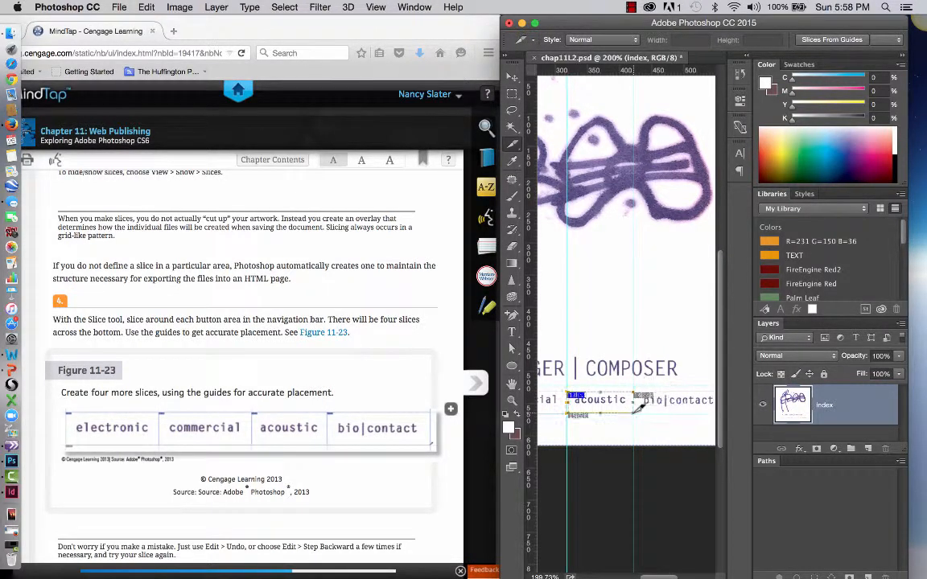
Slice around the bio|contact button at the end of the navigation bar along the guides.
{"action": "scroll", "coordinate": [690, 392], "scroll_direction": "right", "scroll_amount": 3}
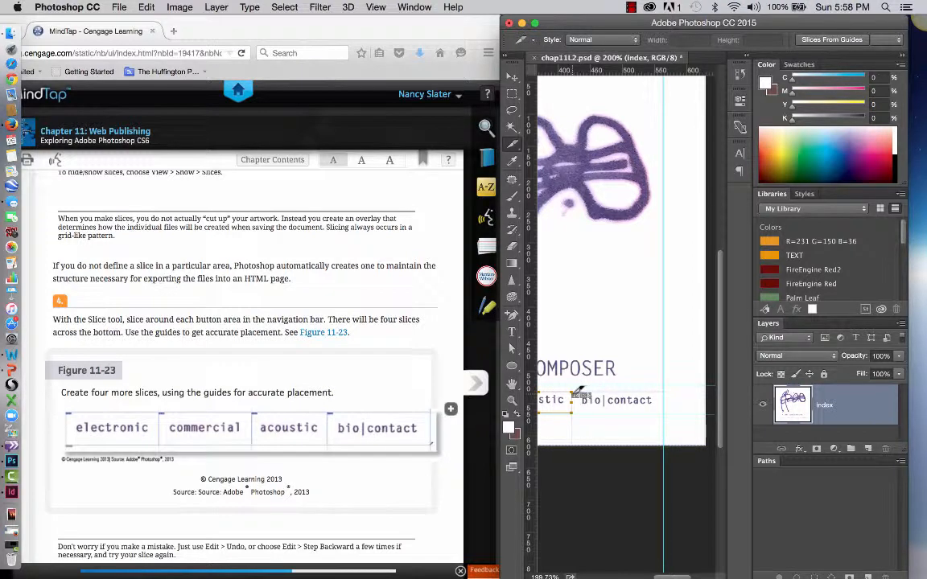
{"action": "left_click_drag", "start_coordinate": [573, 393], "coordinate": [663, 413]}
{"action": "scroll", "coordinate": [331, 447], "scroll_direction": "down", "scroll_amount": 8}
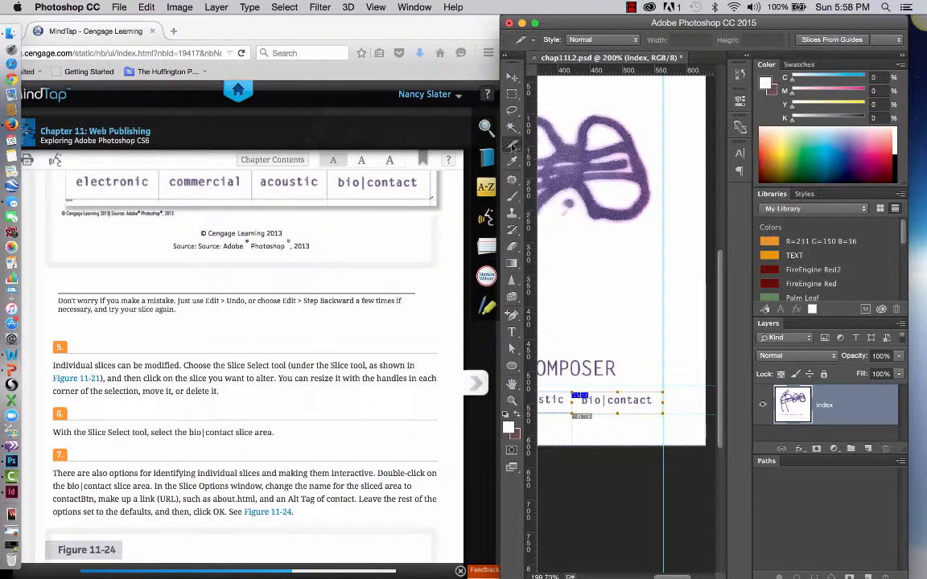
Select the bio|contact slice with the Slice Select tool, undoing a trial move of the slice.
{"action": "left_click_drag", "start_coordinate": [513, 145], "coordinate": [564, 178]}
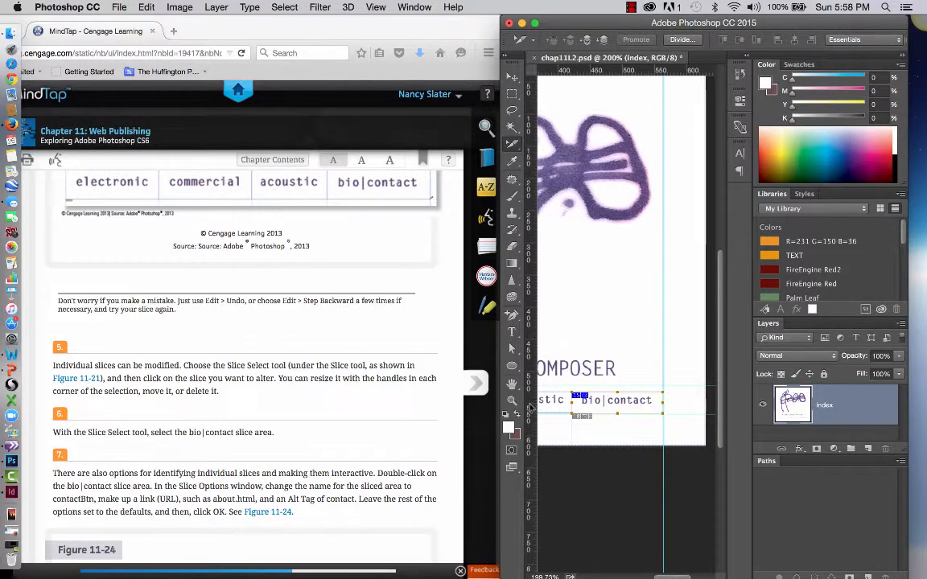
{"action": "left_click", "coordinate": [668, 410]}
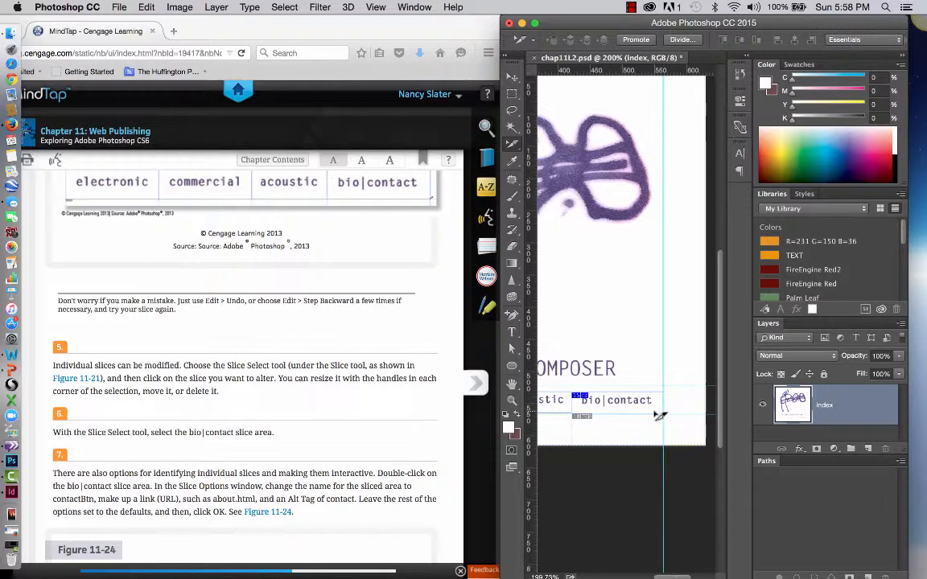
{"action": "left_click", "coordinate": [658, 416]}
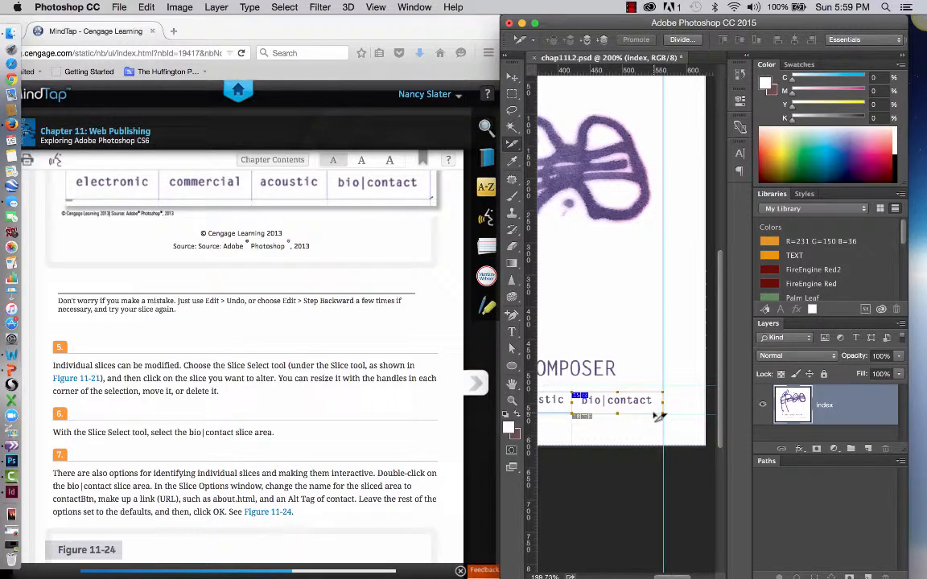
{"action": "left_click_drag", "start_coordinate": [658, 416], "coordinate": [638, 422]}
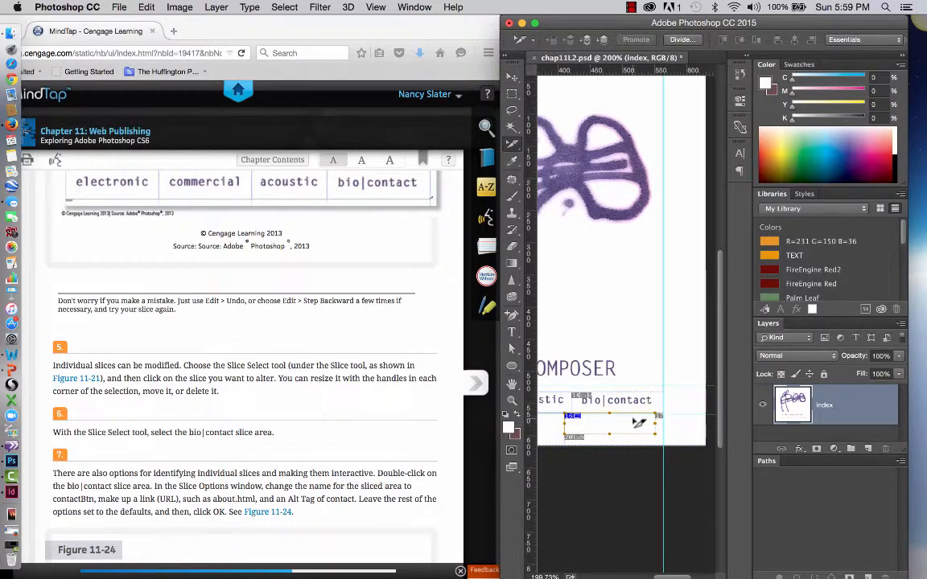
{"action": "key", "text": "super+z"}
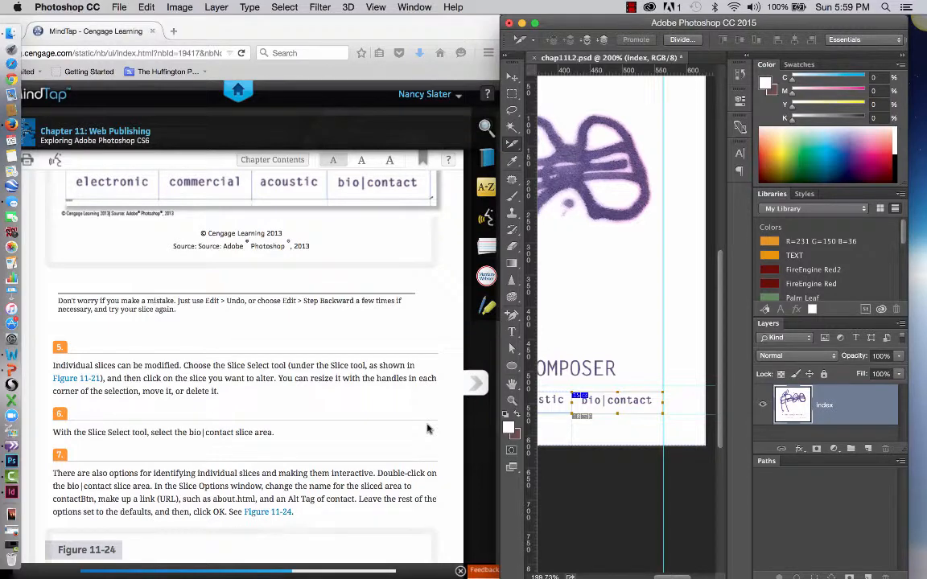
Read the lesson's instructions on identifying individual slices and the example Slice Options values in Figure 11-24.
{"action": "scroll", "coordinate": [348, 464], "scroll_direction": "down", "scroll_amount": 2}
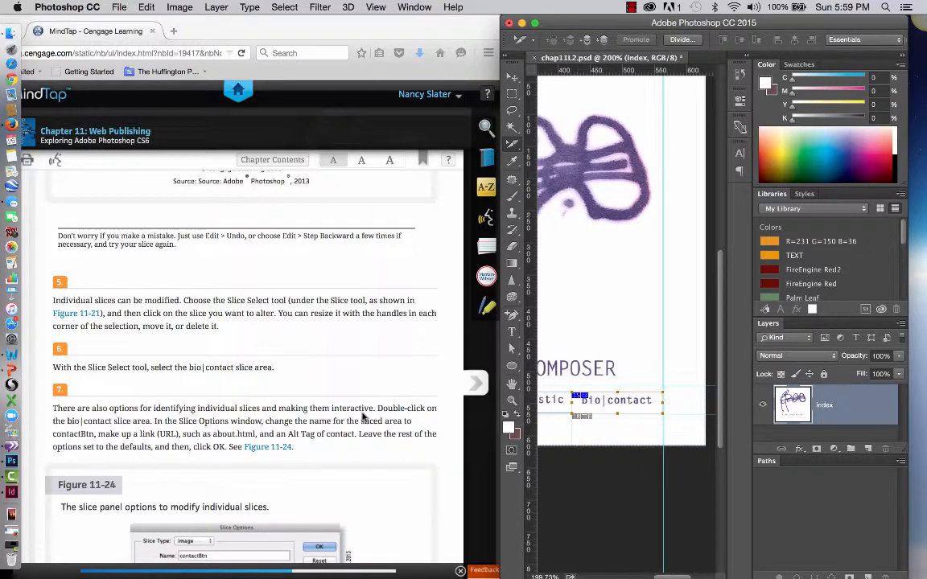
{"action": "scroll", "coordinate": [362, 417], "scroll_direction": "down", "scroll_amount": 1}
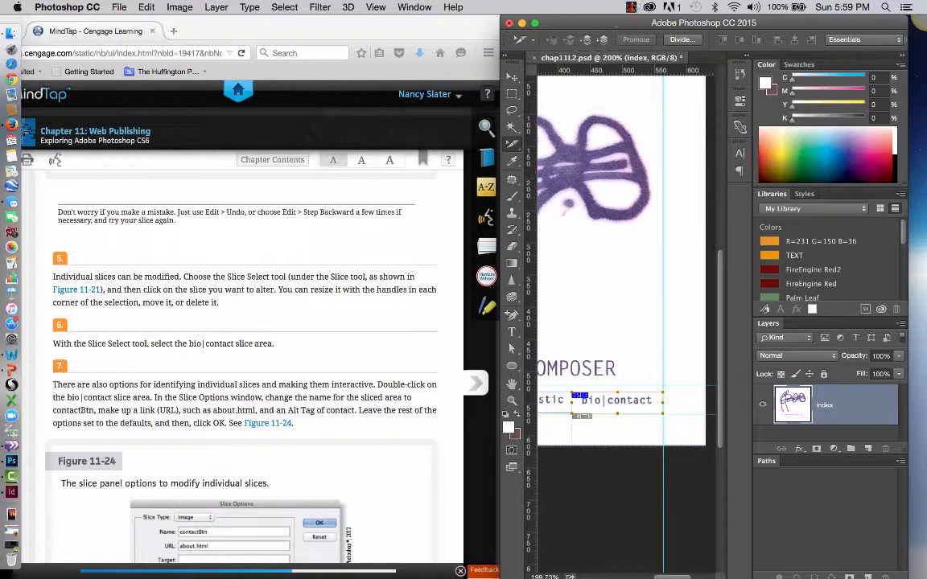
{"action": "left_click", "coordinate": [632, 7]}
{"action": "left_click", "coordinate": [673, 35]}
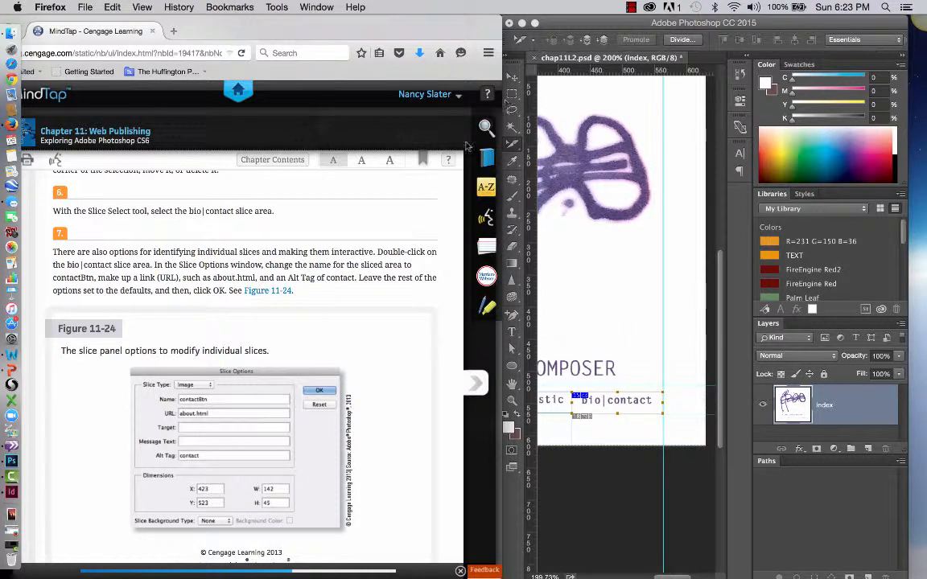
{"action": "scroll", "coordinate": [436, 242], "scroll_direction": "up", "scroll_amount": 3}
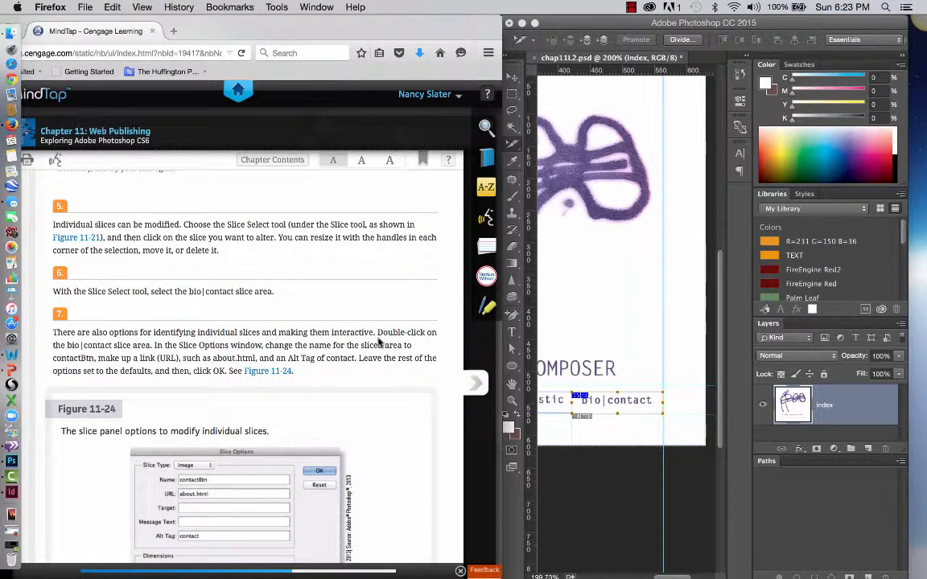
Open the slice options of the bio|contact slice and name the slice contactBtn.
{"action": "double_click", "coordinate": [620, 406]}
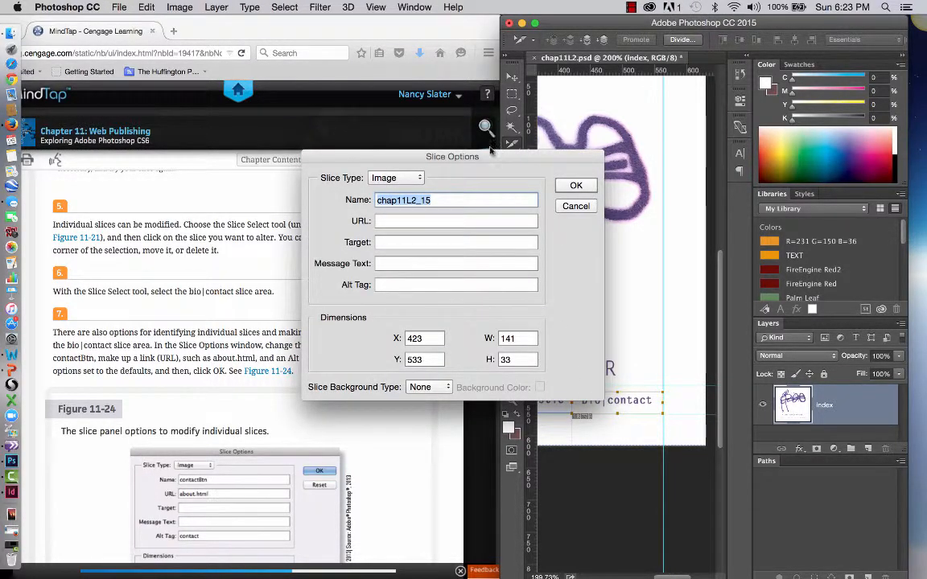
{"action": "left_click_drag", "start_coordinate": [491, 160], "coordinate": [654, 119]}
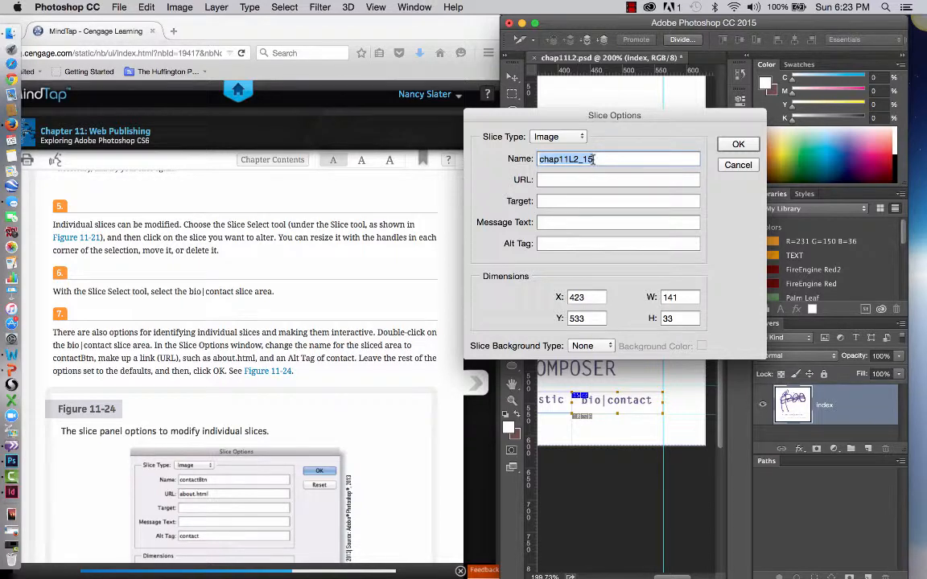
{"action": "type", "text": "contrac"}
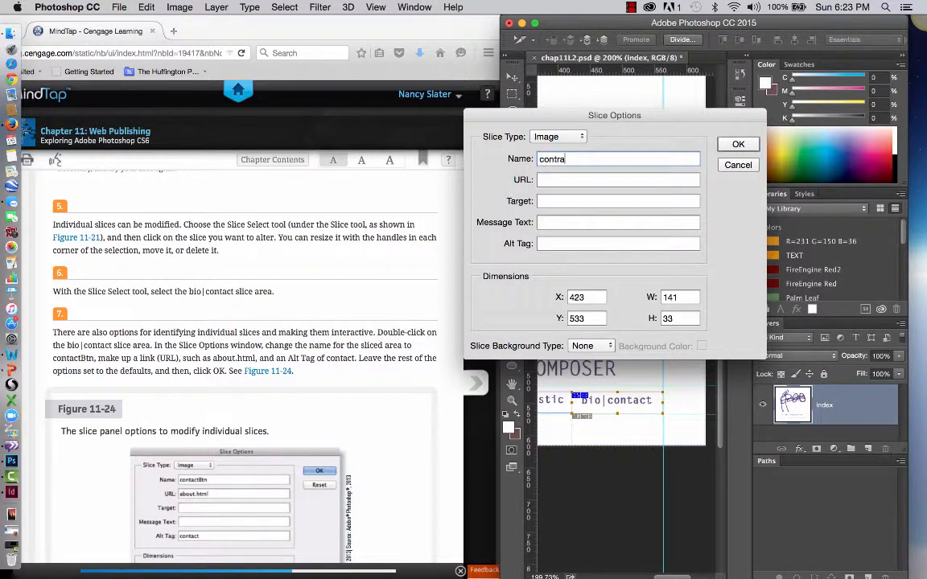
{"action": "key", "text": "BackSpace"}
{"action": "key", "text": "BackSpace"}
{"action": "key", "text": "BackSpace"}
{"action": "type", "text": "act"}
{"action": "type", "text": "Btn"}
Set the slice's URL to about.html and its Alt Tag to contact, and accept the slice options.
{"action": "left_click", "coordinate": [601, 182]}
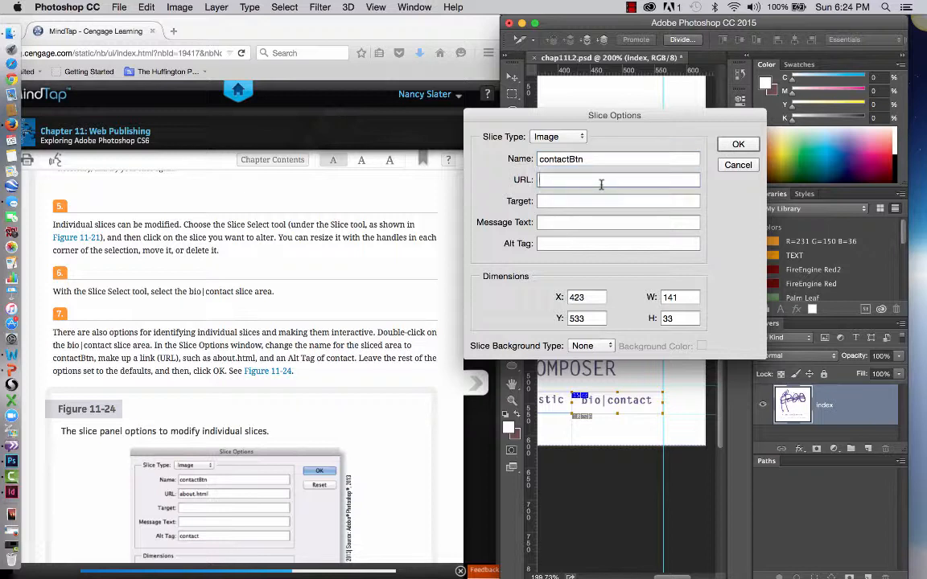
{"action": "type", "text": "about.html"}
{"action": "left_click", "coordinate": [557, 243]}
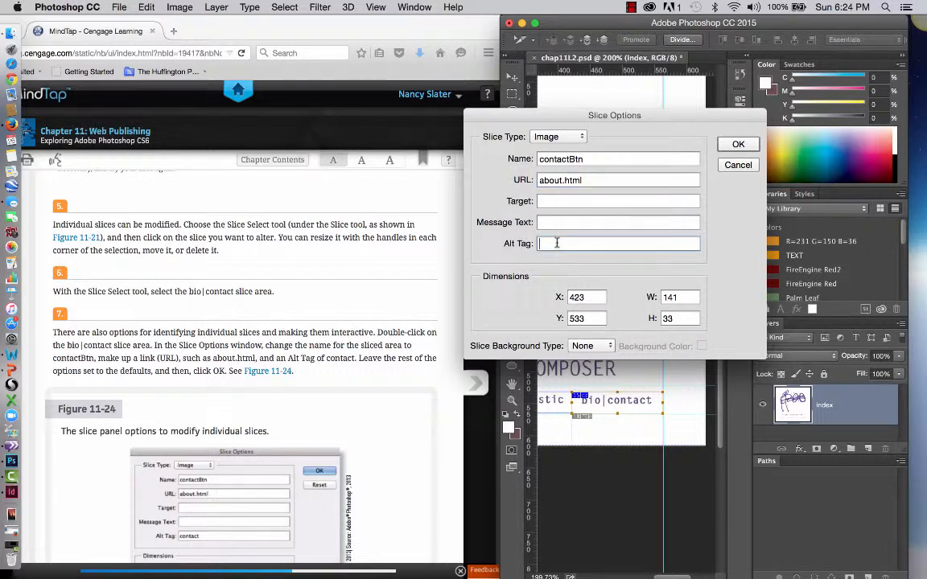
{"action": "type", "text": "contact"}
{"action": "scroll", "coordinate": [350, 369], "scroll_direction": "down", "scroll_amount": 3}
{"action": "scroll", "coordinate": [355, 378], "scroll_direction": "down", "scroll_amount": 5}
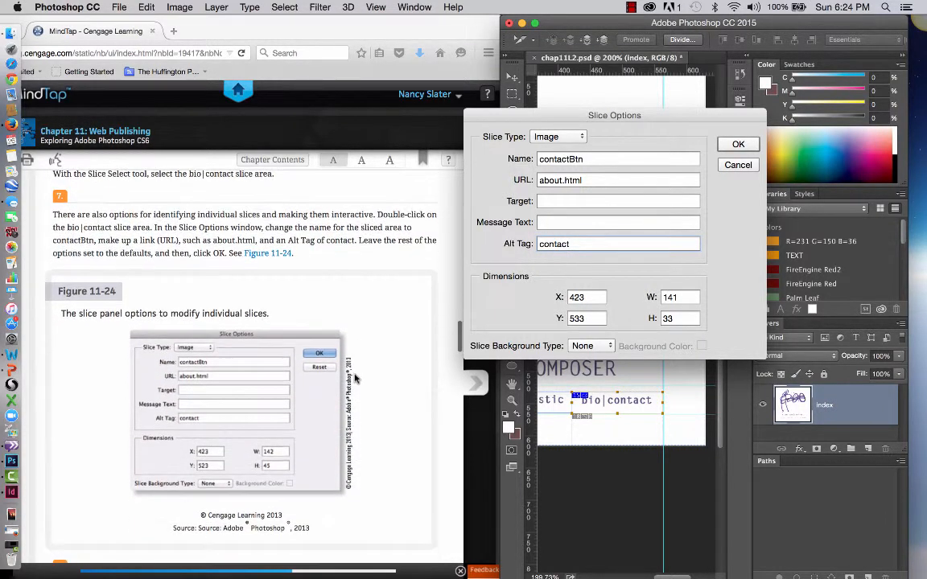
{"action": "scroll", "coordinate": [355, 379], "scroll_direction": "down", "scroll_amount": 3}
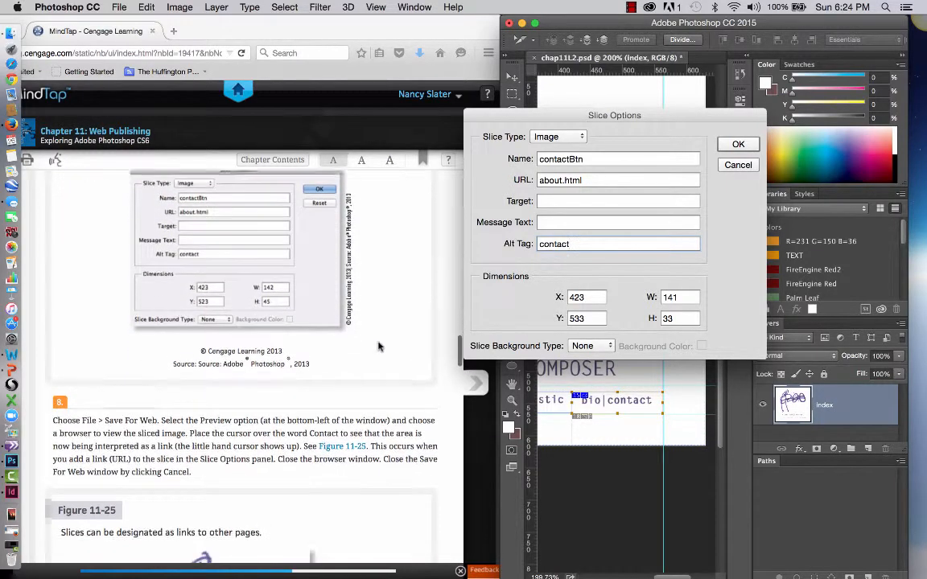
{"action": "left_click", "coordinate": [730, 146]}
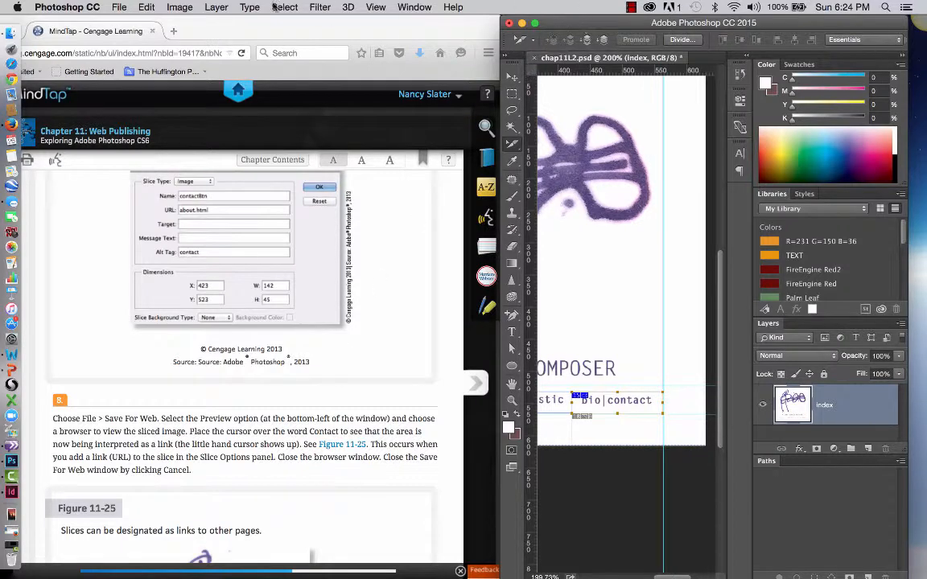
Open the image in Save for Web (Legacy) and choose the 15-quality JPEG version in the 4-Up view.
{"action": "left_click", "coordinate": [116, 10]}
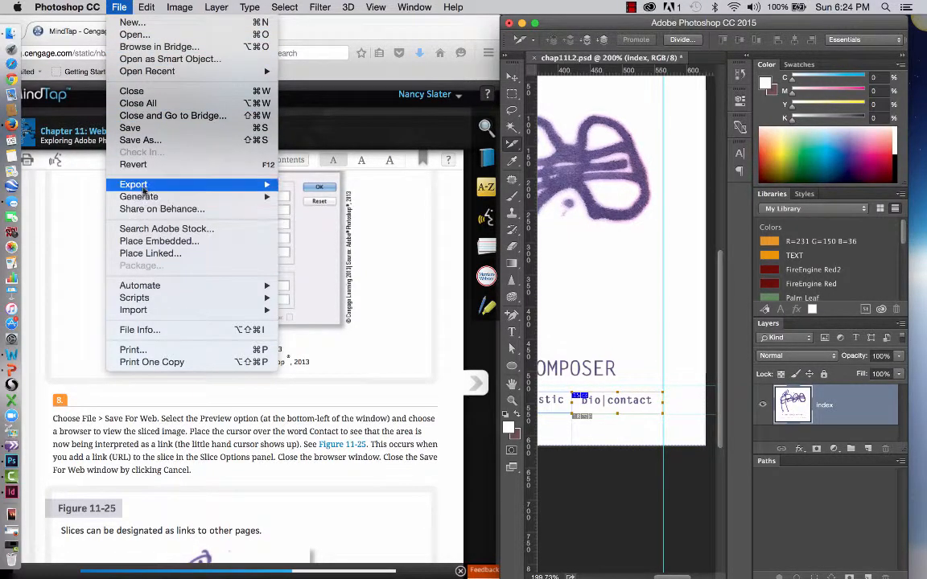
{"action": "mouse_move", "coordinate": [143, 189]}
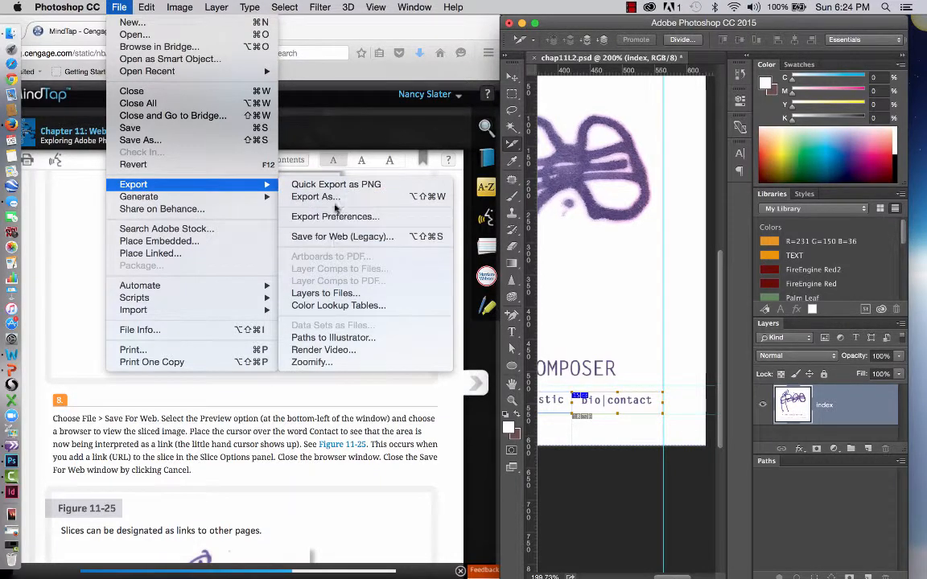
{"action": "left_click", "coordinate": [336, 238]}
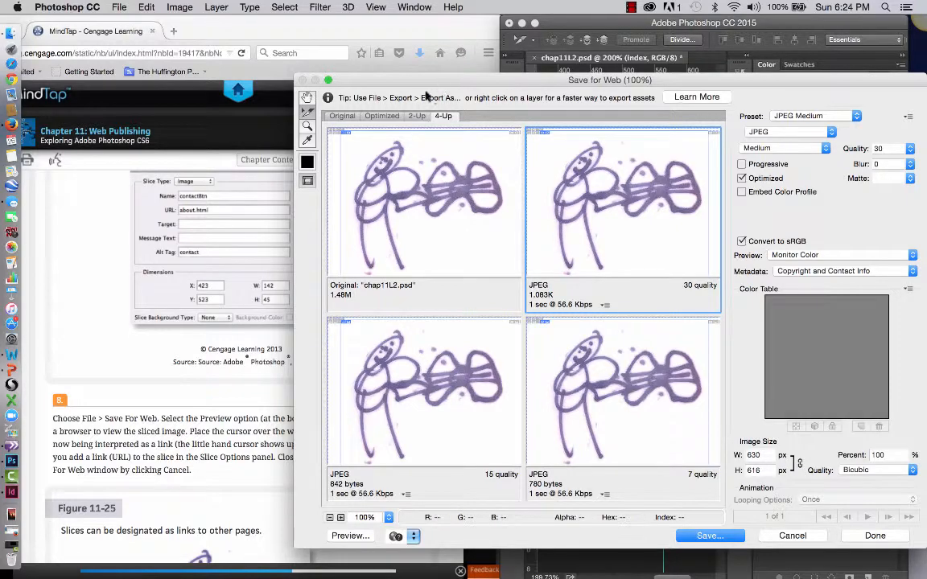
{"action": "left_click_drag", "start_coordinate": [427, 93], "coordinate": [555, 74]}
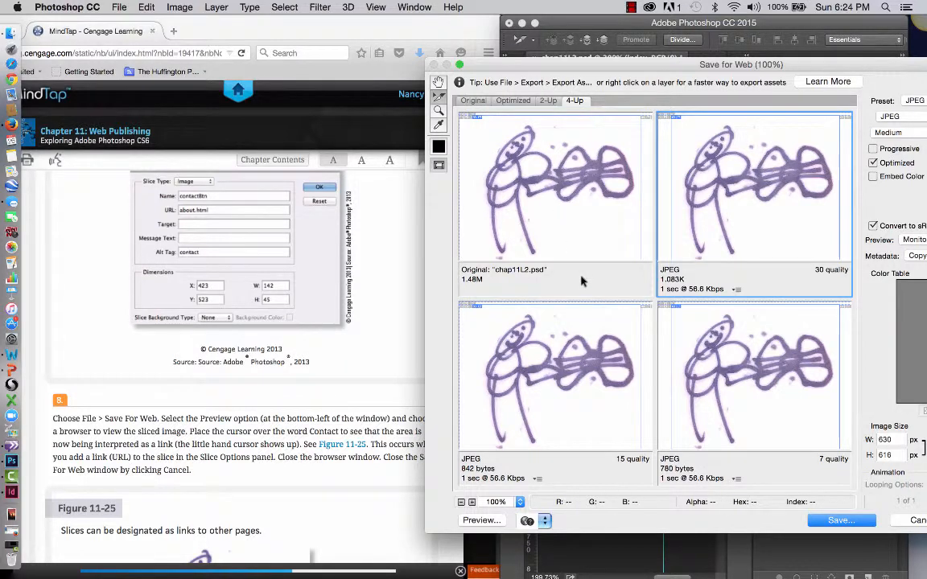
{"action": "left_click", "coordinate": [575, 400]}
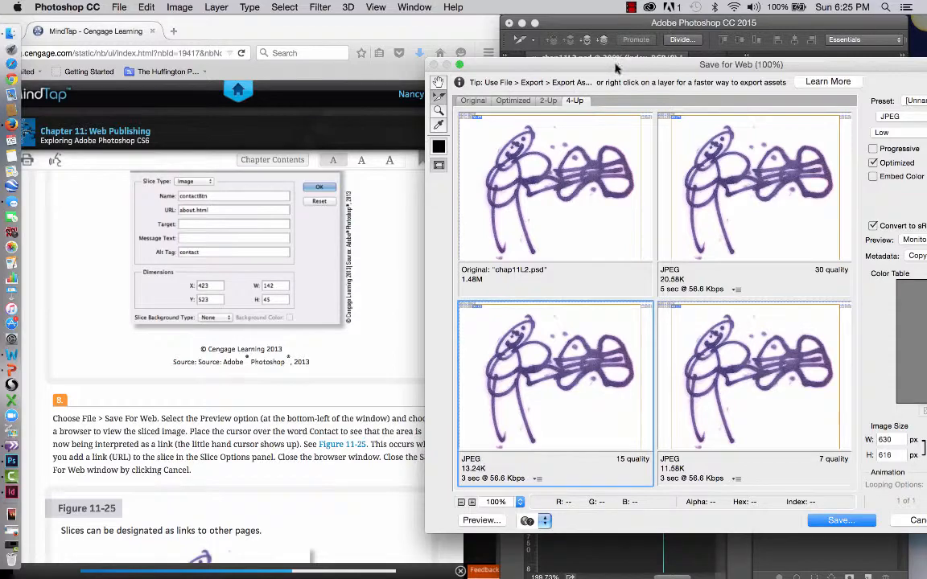
{"action": "left_click_drag", "start_coordinate": [614, 64], "coordinate": [461, 63]}
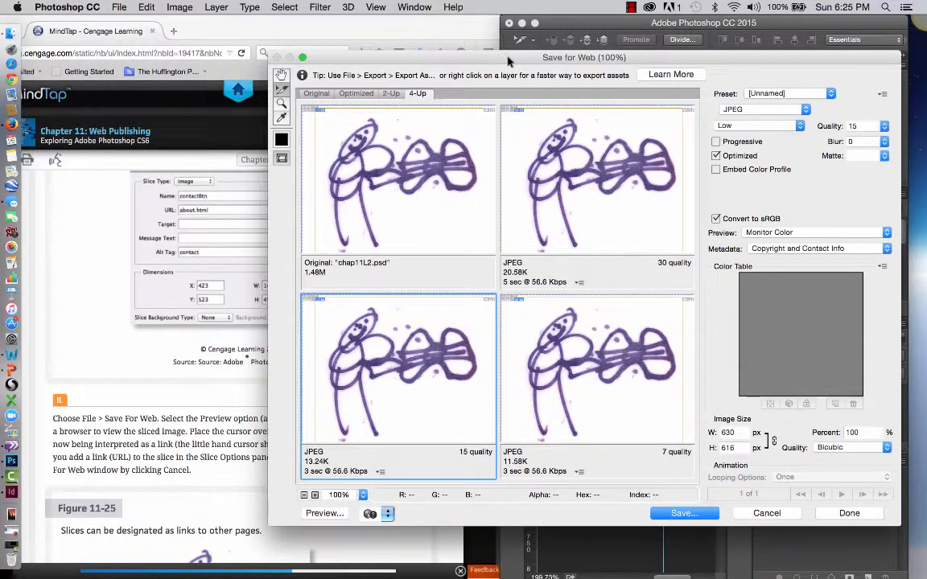
{"action": "left_click_drag", "start_coordinate": [509, 60], "coordinate": [549, 55]}
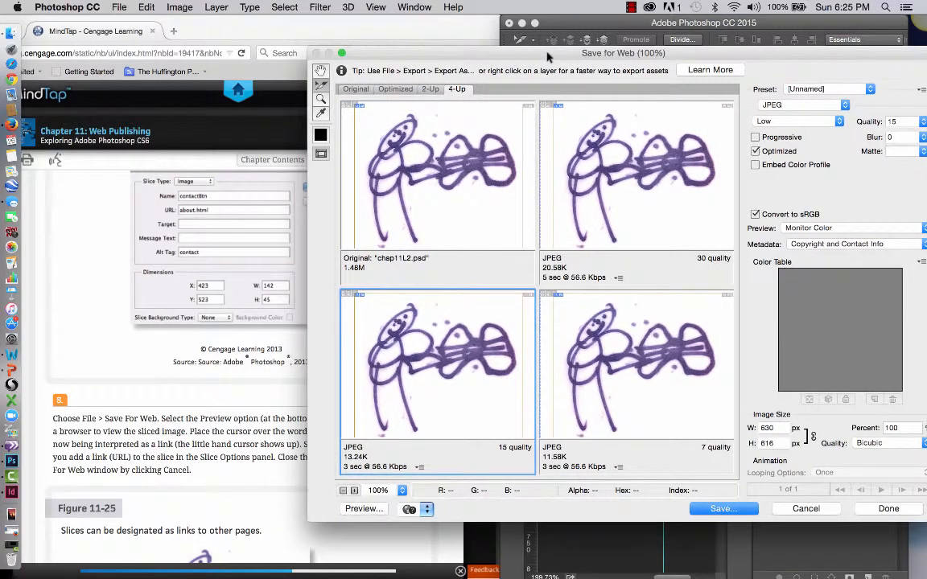
{"action": "left_click", "coordinate": [216, 398]}
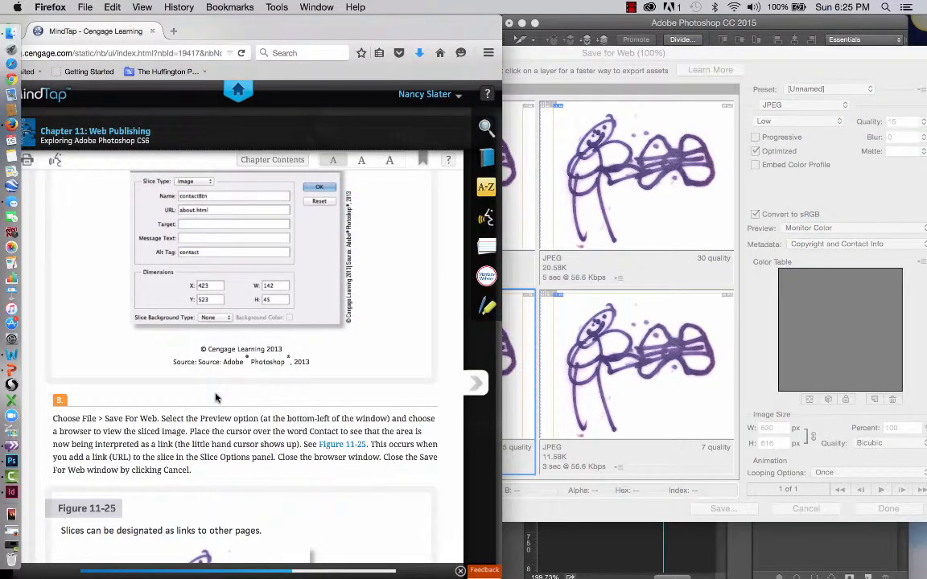
{"action": "left_click", "coordinate": [522, 417]}
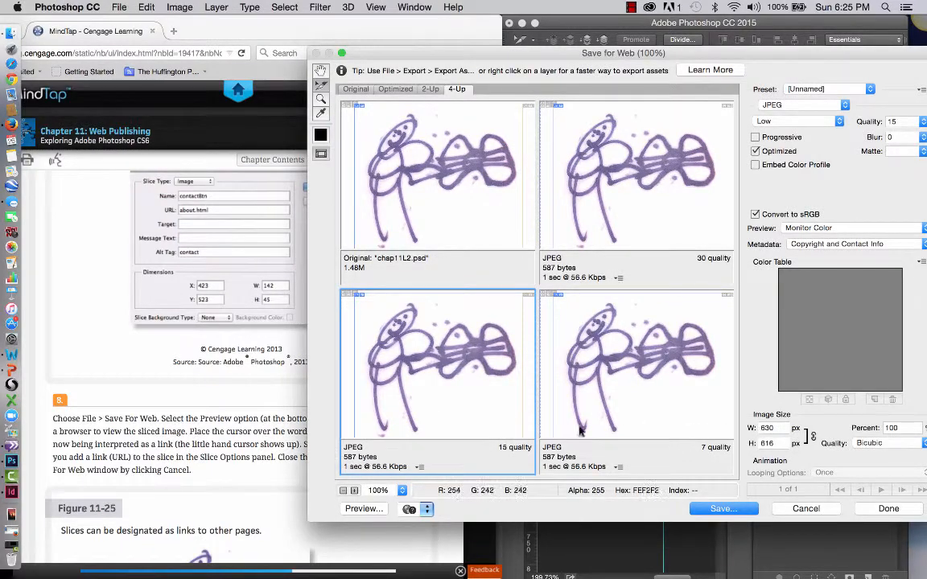
Preview the sliced page in the browser and check the bio|contact link against step 8 and Figure 11-25 of the lesson.
{"action": "left_click", "coordinate": [373, 510]}
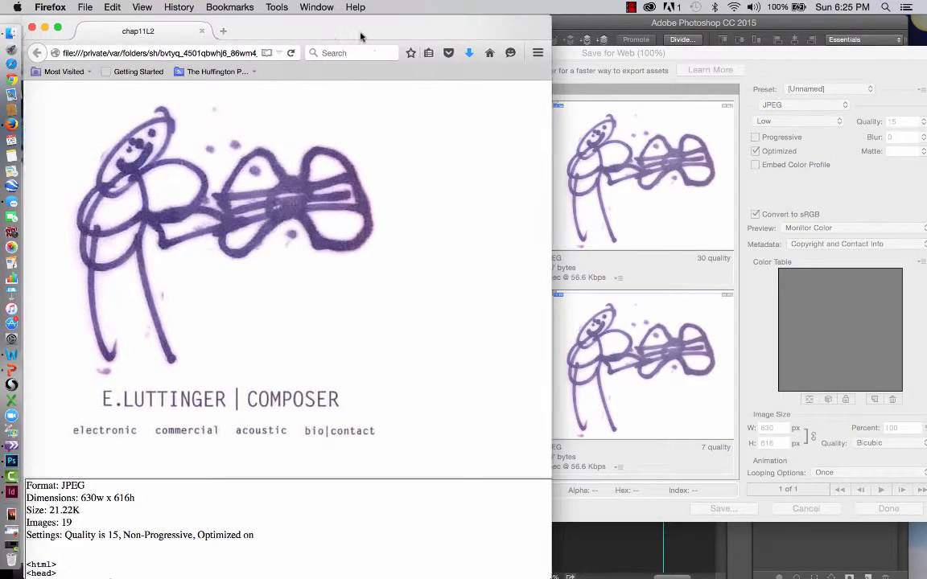
{"action": "left_click_drag", "start_coordinate": [330, 36], "coordinate": [714, 36]}
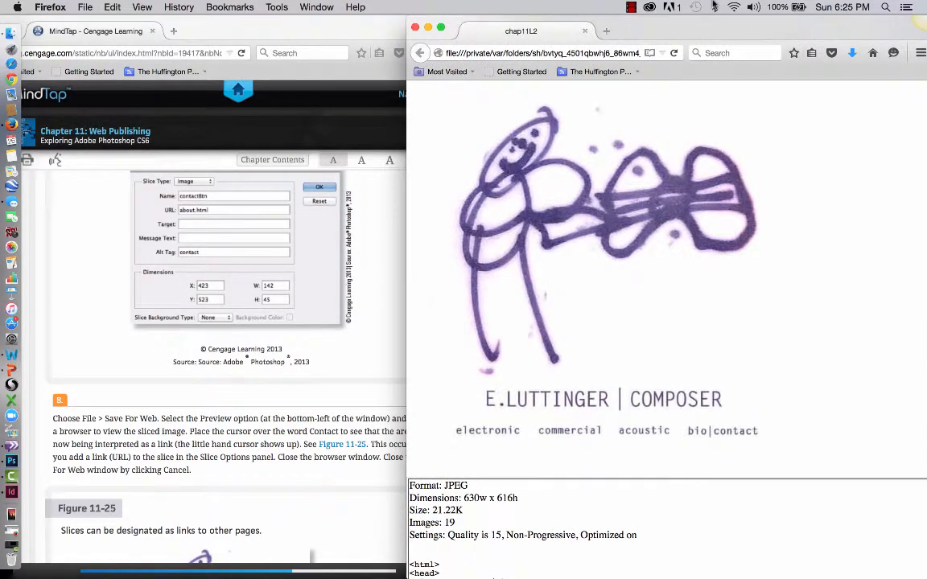
{"action": "scroll", "coordinate": [273, 406], "scroll_direction": "down", "scroll_amount": 3}
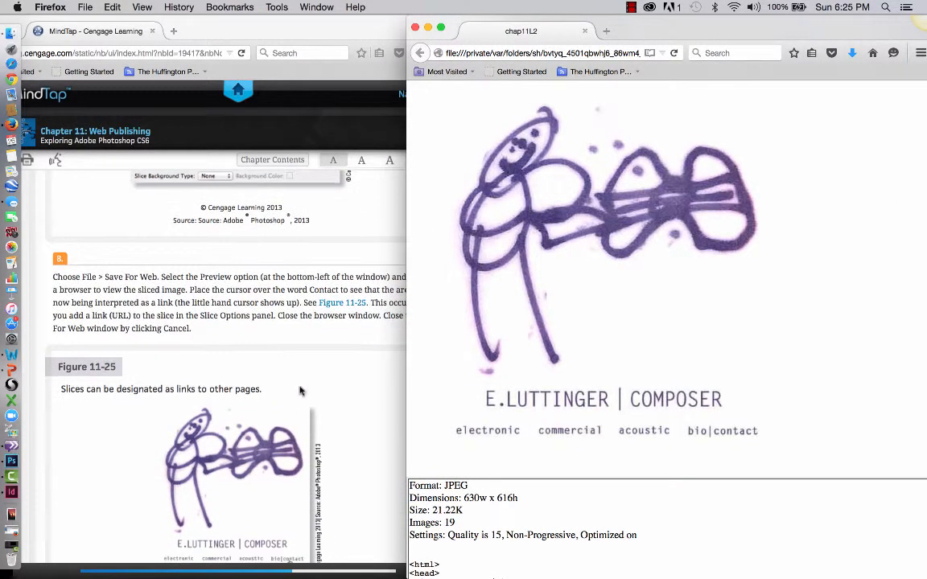
{"action": "left_click", "coordinate": [294, 377]}
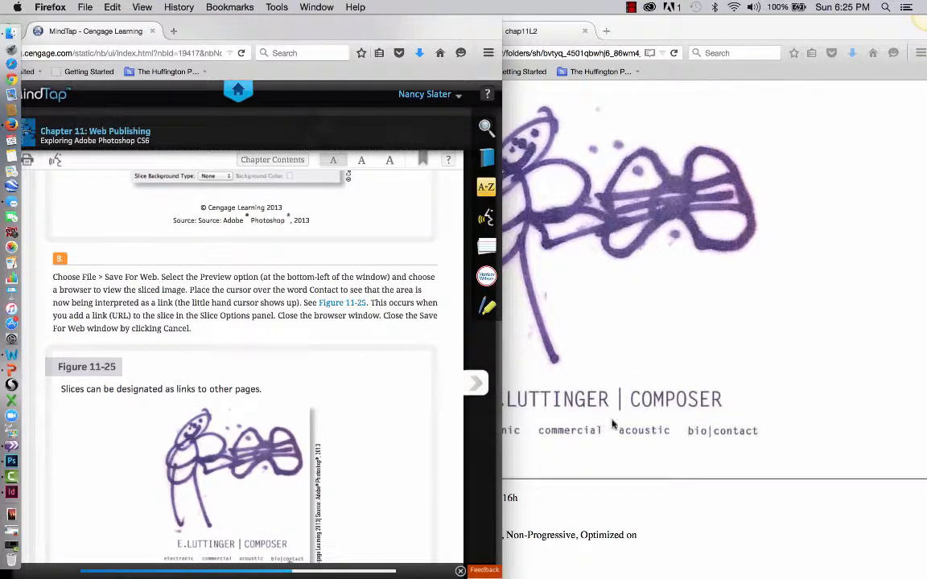
{"action": "left_click", "coordinate": [657, 269]}
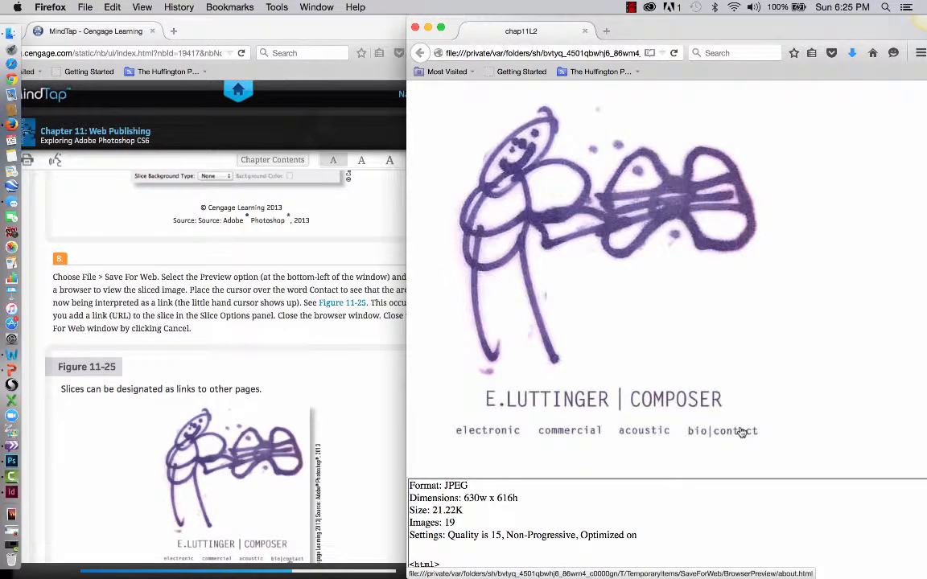
{"action": "left_click", "coordinate": [364, 387]}
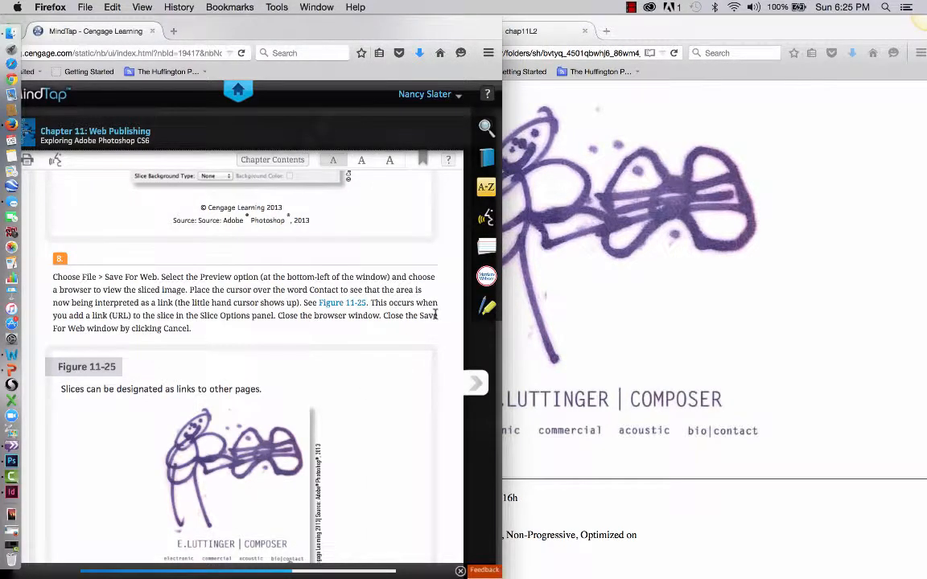
{"action": "left_click", "coordinate": [734, 434]}
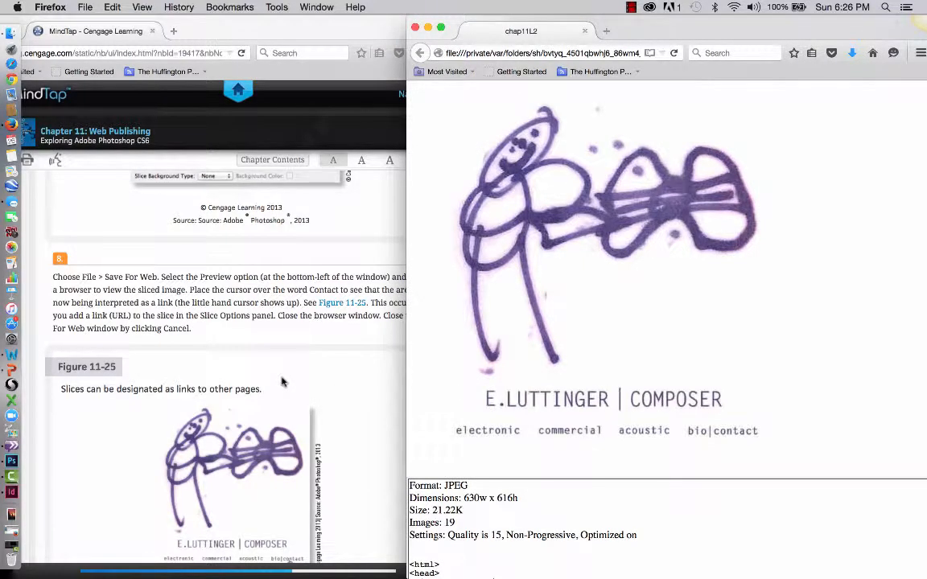
Close the browser preview of the sliced page and cancel Save for Web, as step 8 of the lesson instructs.
{"action": "scroll", "coordinate": [342, 341], "scroll_direction": "down", "scroll_amount": 1}
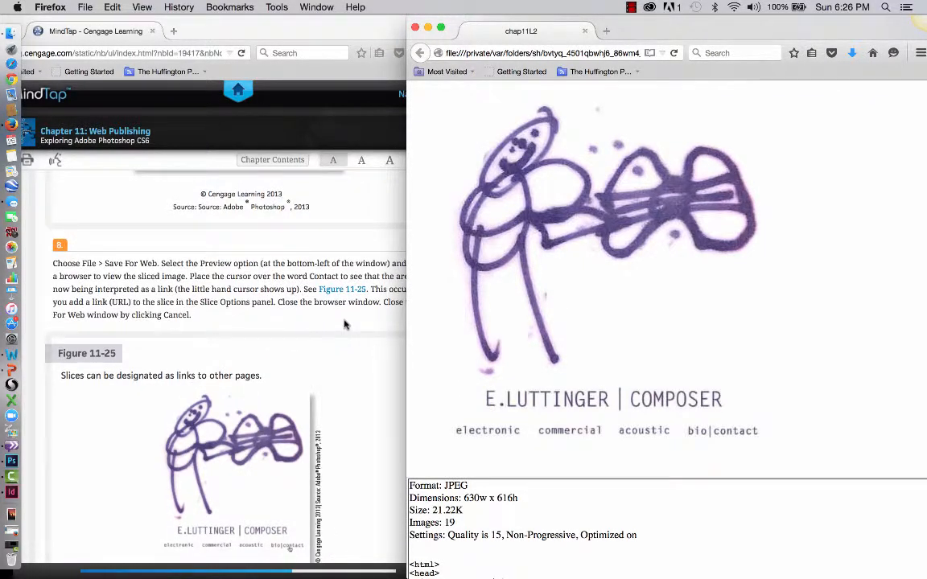
{"action": "left_click", "coordinate": [344, 326]}
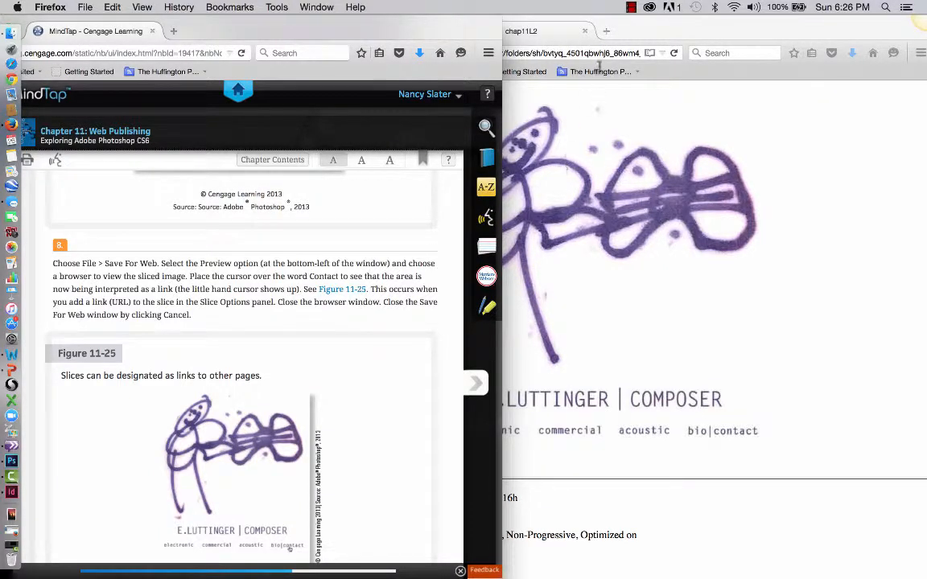
{"action": "left_click", "coordinate": [647, 30]}
{"action": "left_click_drag", "start_coordinate": [647, 30], "coordinate": [672, 30]}
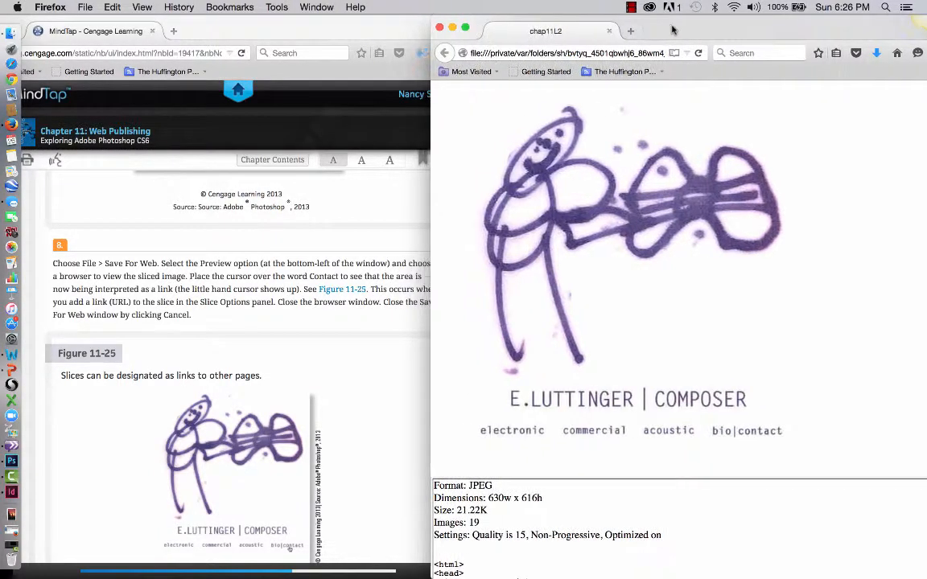
{"action": "left_click", "coordinate": [440, 29]}
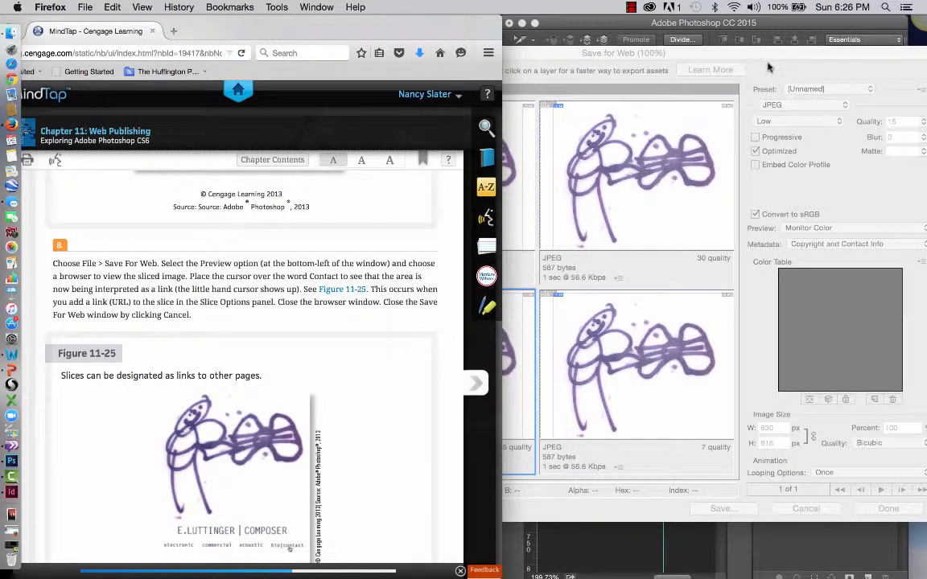
{"action": "left_click", "coordinate": [693, 59]}
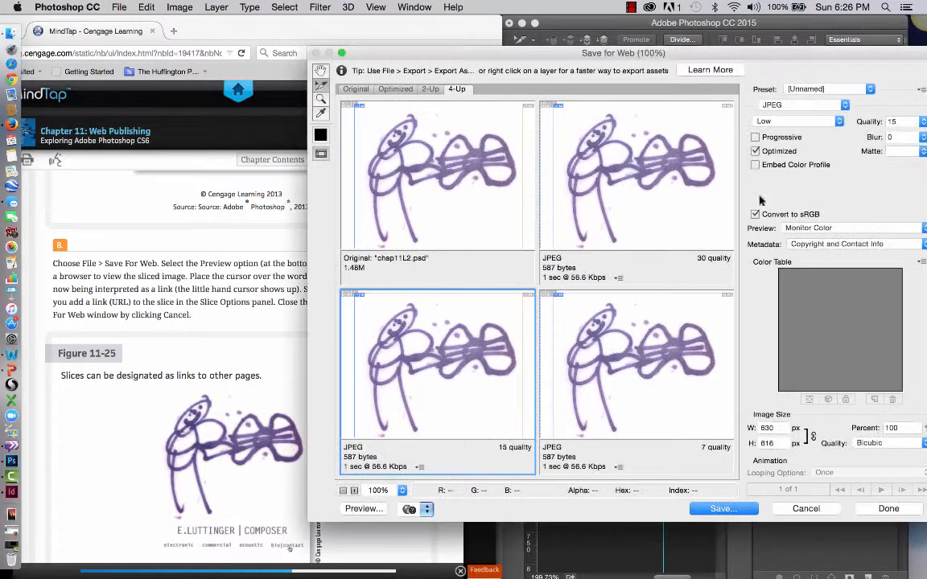
{"action": "left_click", "coordinate": [805, 509]}
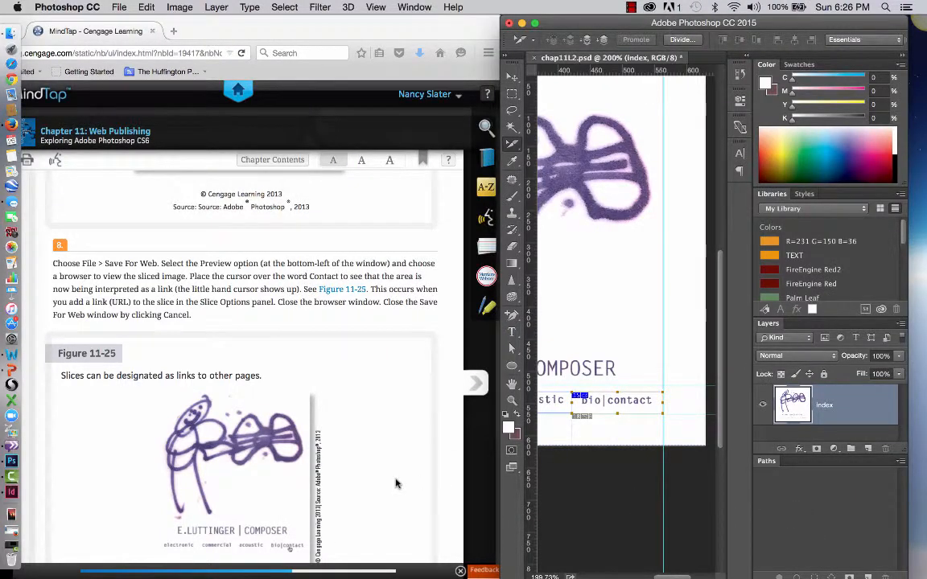
Save the sliced image under a new name in chap11_lessons, adding an underscore and the student's name after chap11L2, with Maximize Compatibility kept on.
{"action": "scroll", "coordinate": [395, 484], "scroll_direction": "down", "scroll_amount": 5}
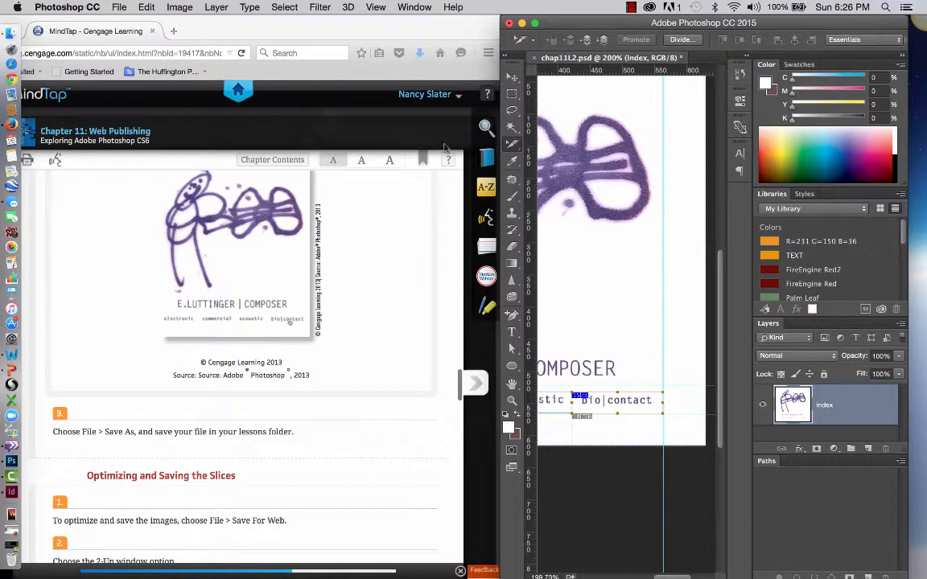
{"action": "left_click", "coordinate": [119, 8]}
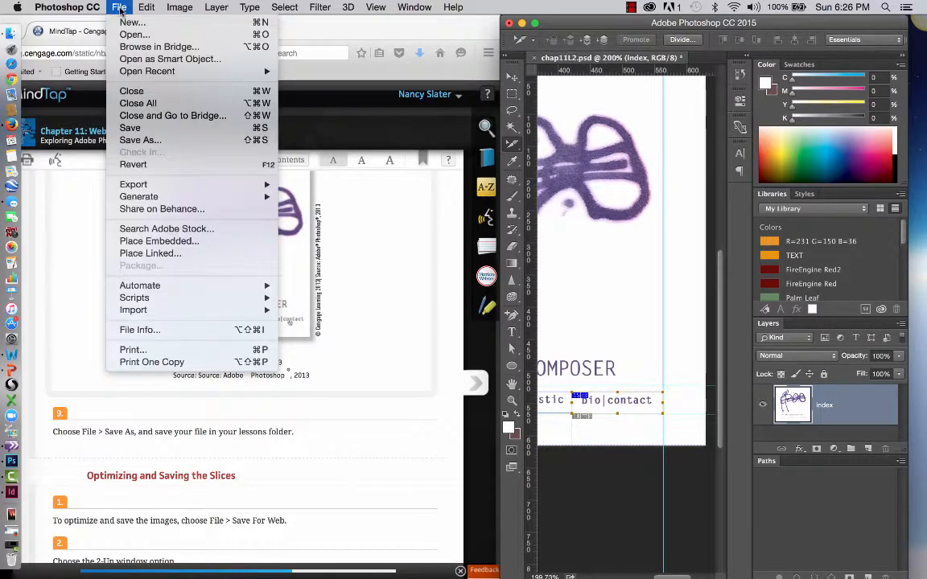
{"action": "left_click", "coordinate": [137, 142]}
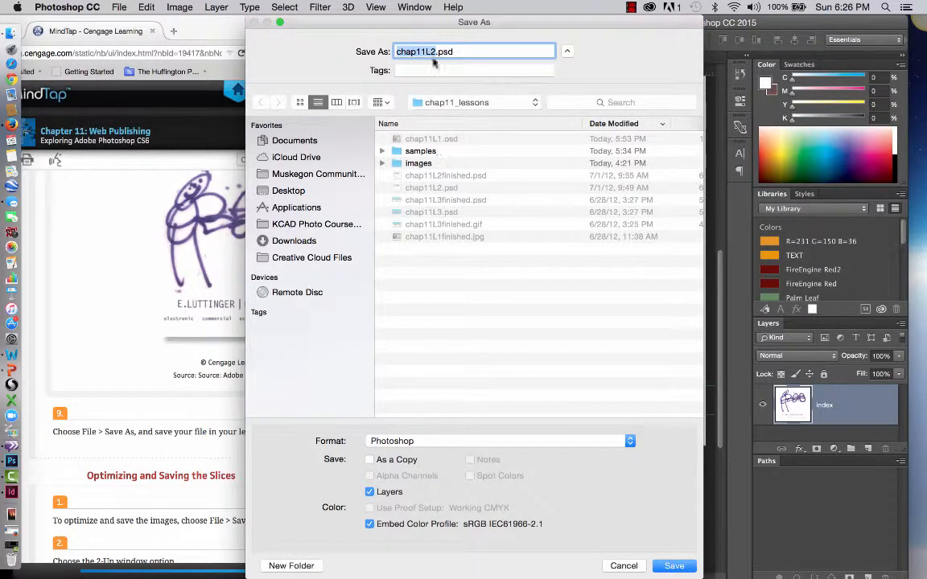
{"action": "left_click", "coordinate": [437, 51]}
{"action": "type", "text": "_"}
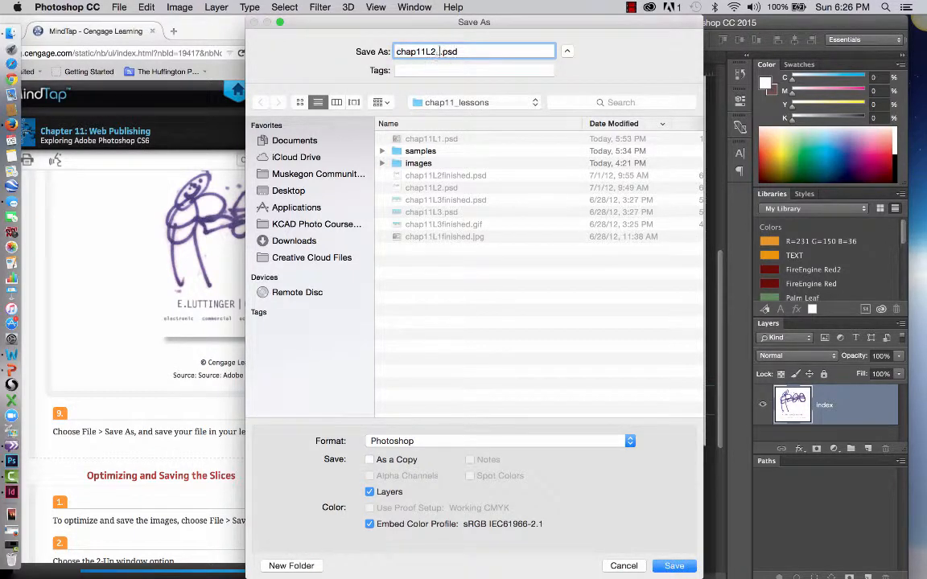
{"action": "type", "text": "slatern"}
{"action": "left_click", "coordinate": [674, 567]}
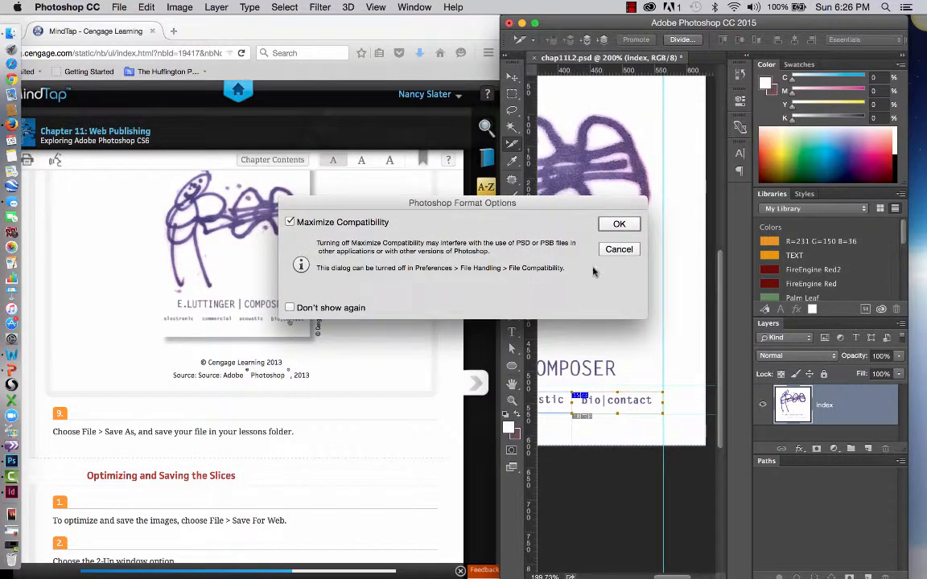
{"action": "left_click", "coordinate": [618, 225]}
{"action": "scroll", "coordinate": [304, 478], "scroll_direction": "down", "scroll_amount": 3}
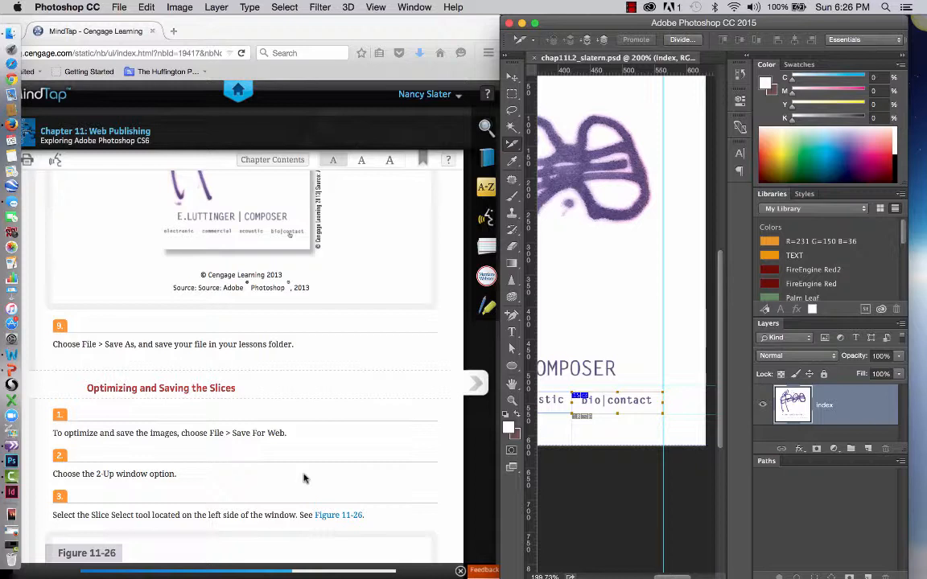
{"action": "scroll", "coordinate": [304, 479], "scroll_direction": "down", "scroll_amount": 5}
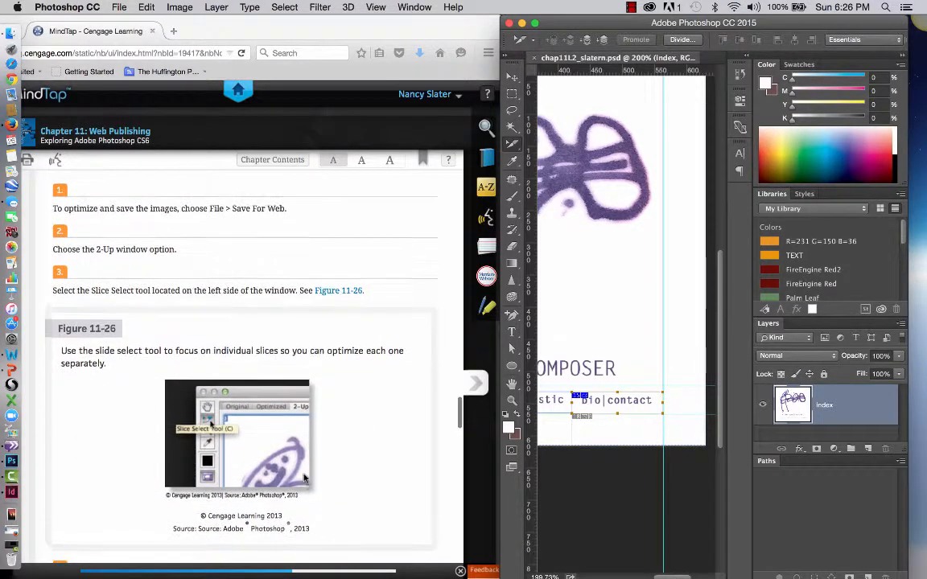
{"action": "left_click", "coordinate": [633, 8]}
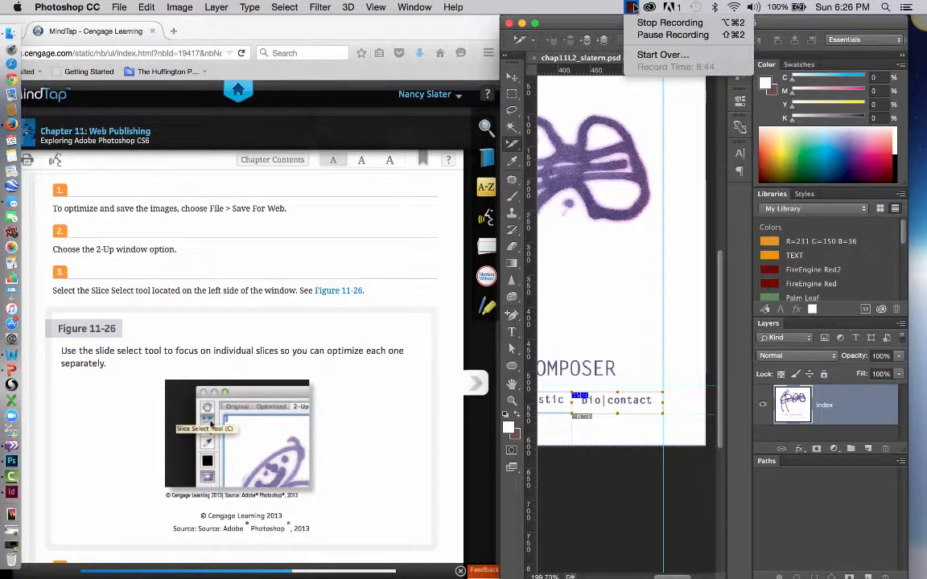